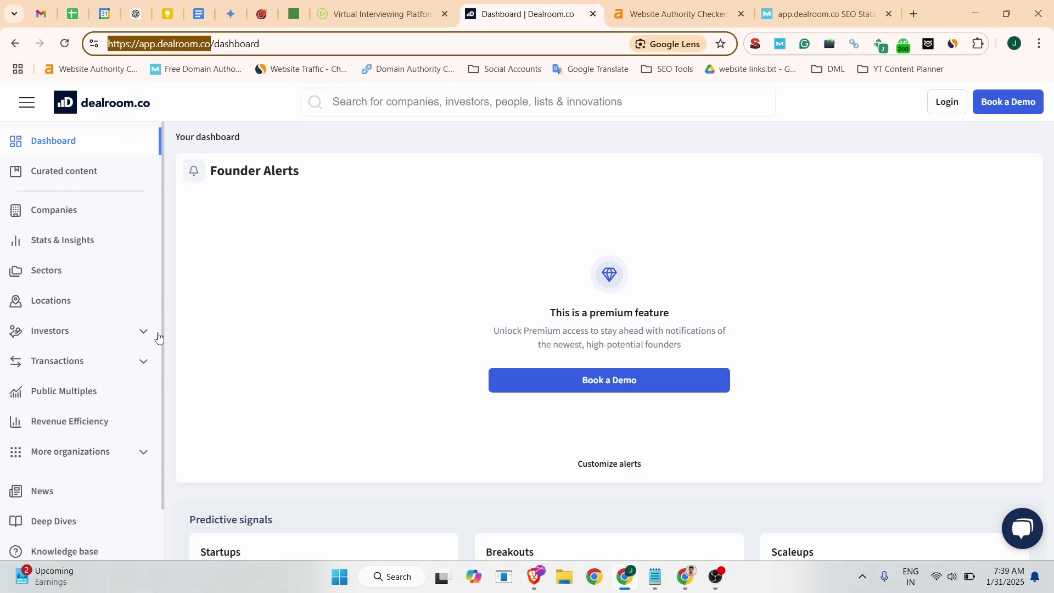
Compare app.dealroom.co's Ahrefs Domain Rating of 76 with its Moz Domain Authority of 57 and Spam Score.
{"action": "scroll", "coordinate": [393, 296], "scroll_direction": "down", "scroll_amount": 8}
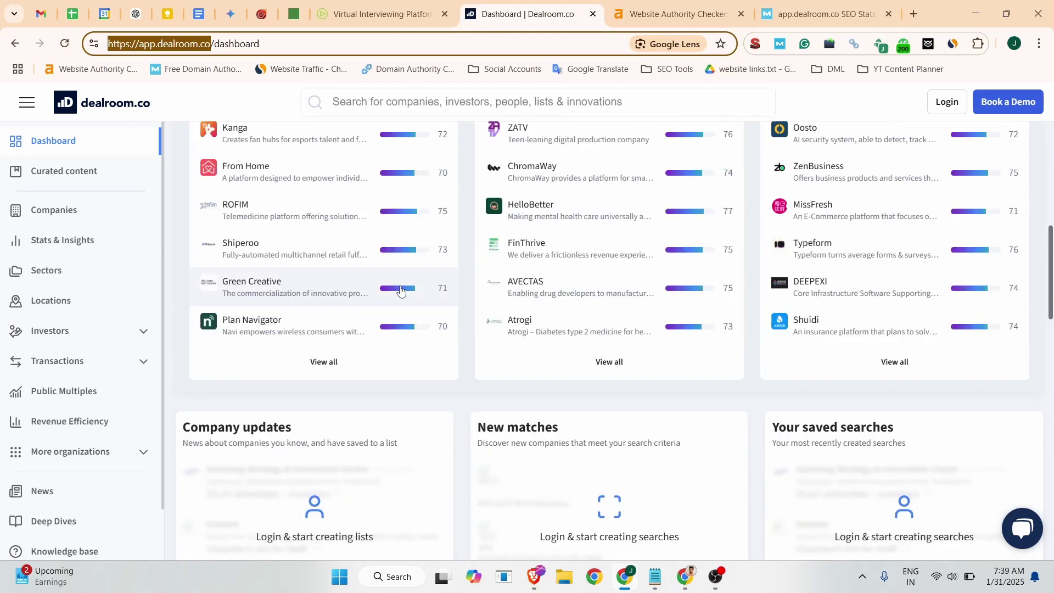
{"action": "scroll", "coordinate": [397, 287], "scroll_direction": "up", "scroll_amount": 3}
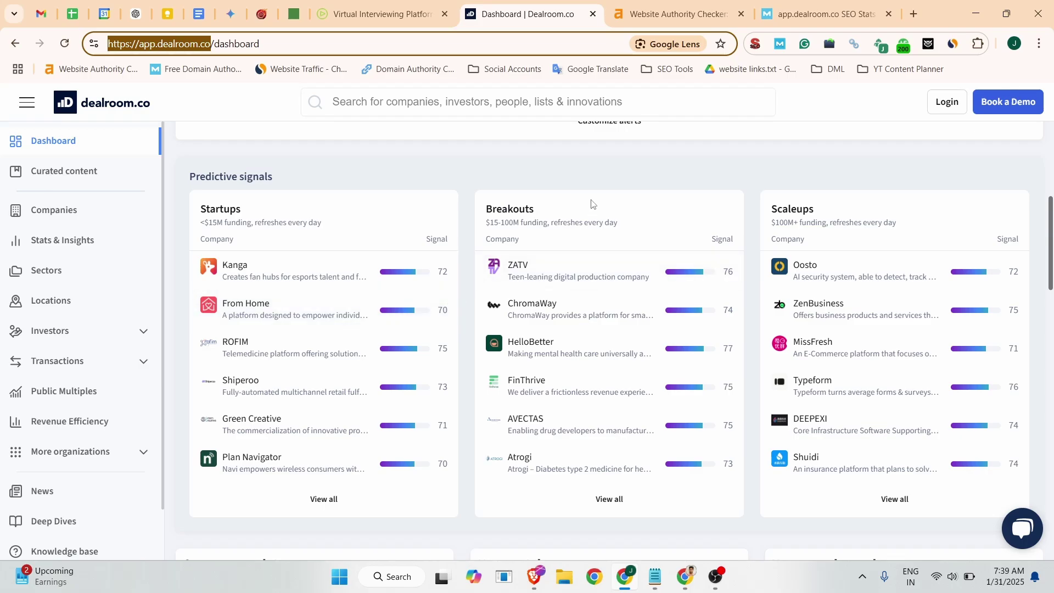
{"action": "left_click", "coordinate": [673, 13]}
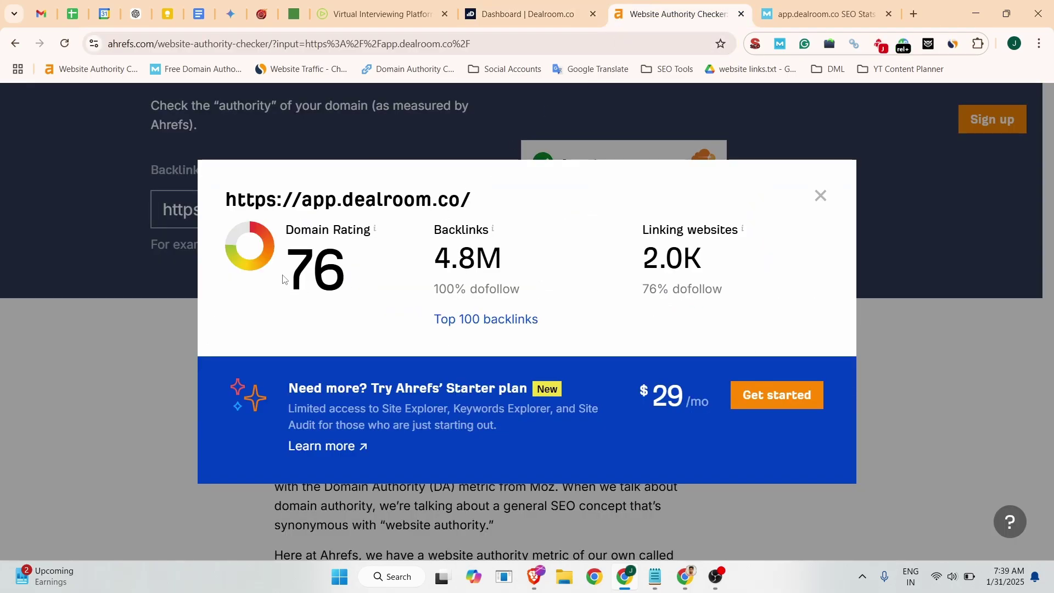
{"action": "left_click_drag", "start_coordinate": [285, 277], "coordinate": [332, 268]}
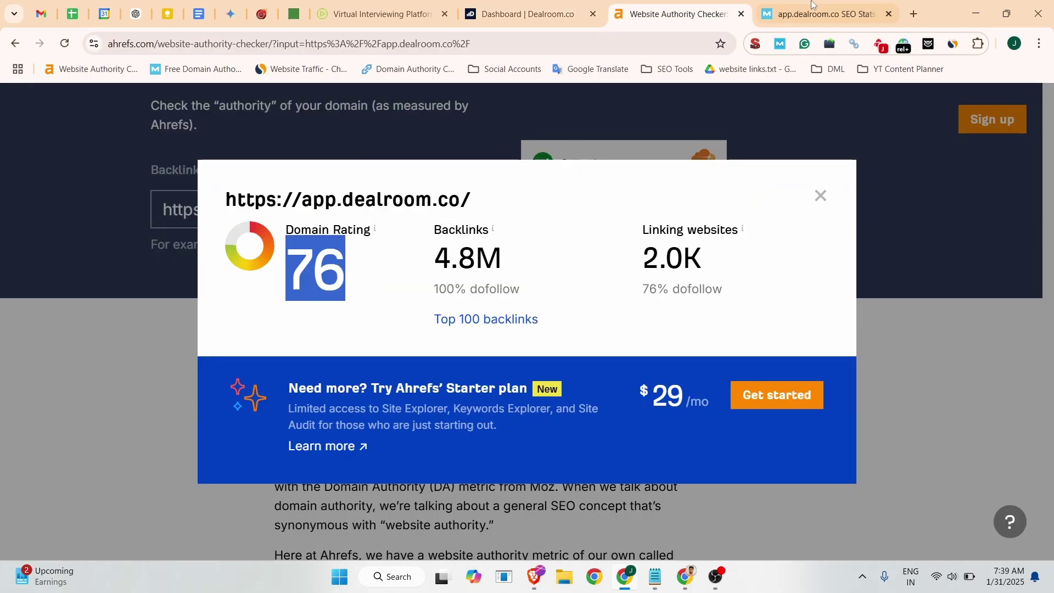
{"action": "left_click", "coordinate": [813, 17]}
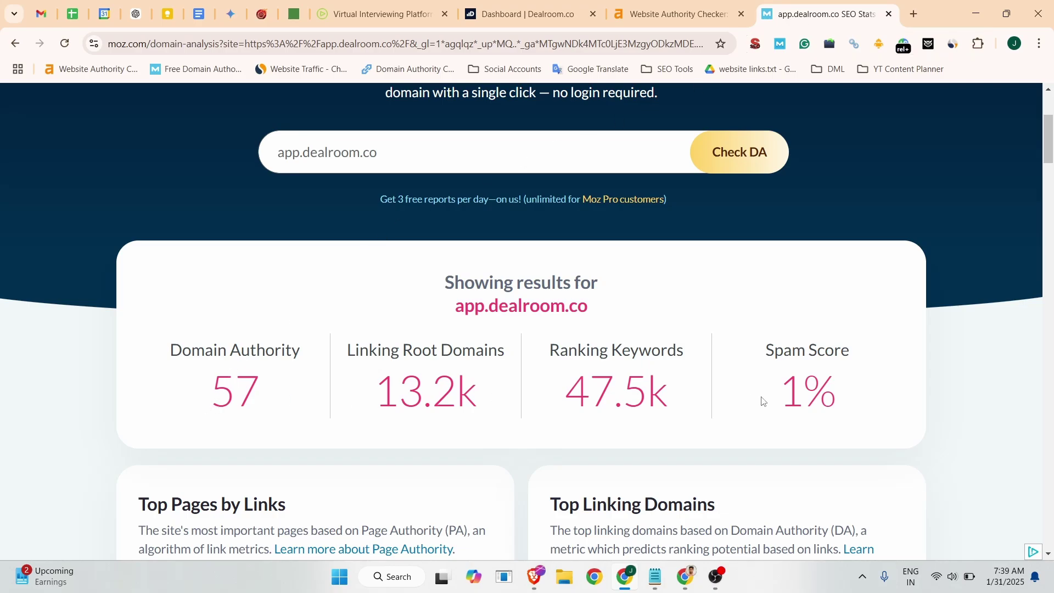
{"action": "left_click_drag", "start_coordinate": [762, 401], "coordinate": [802, 401]}
Back on Dealroom, bring up Similarweb stats: 253.1K monthly visits and 68.84% bounce rate.
{"action": "left_click", "coordinate": [686, 3]}
{"action": "left_click", "coordinate": [528, 14]}
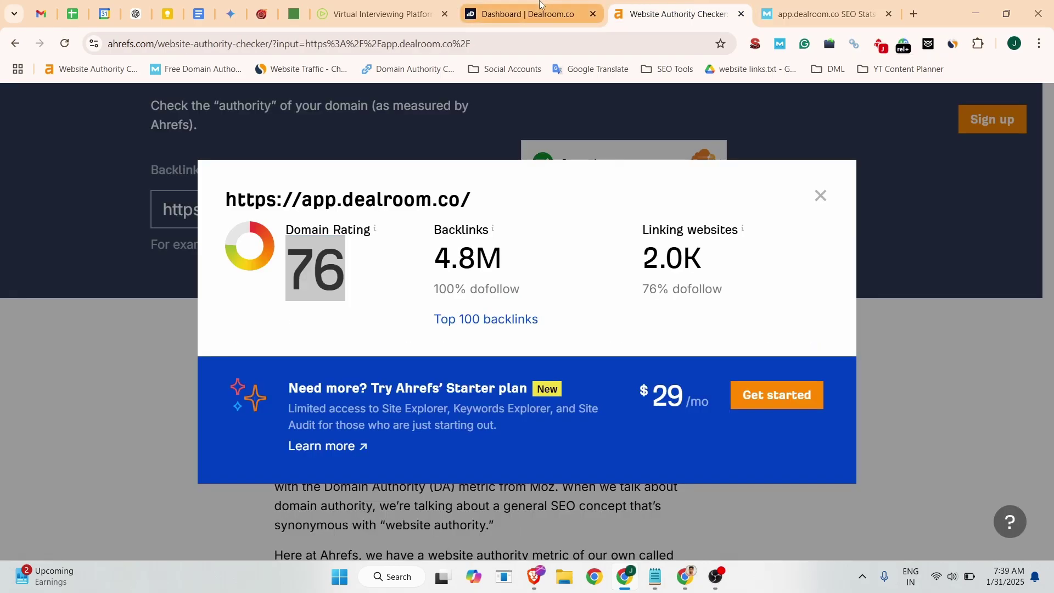
{"action": "left_click", "coordinate": [952, 43]}
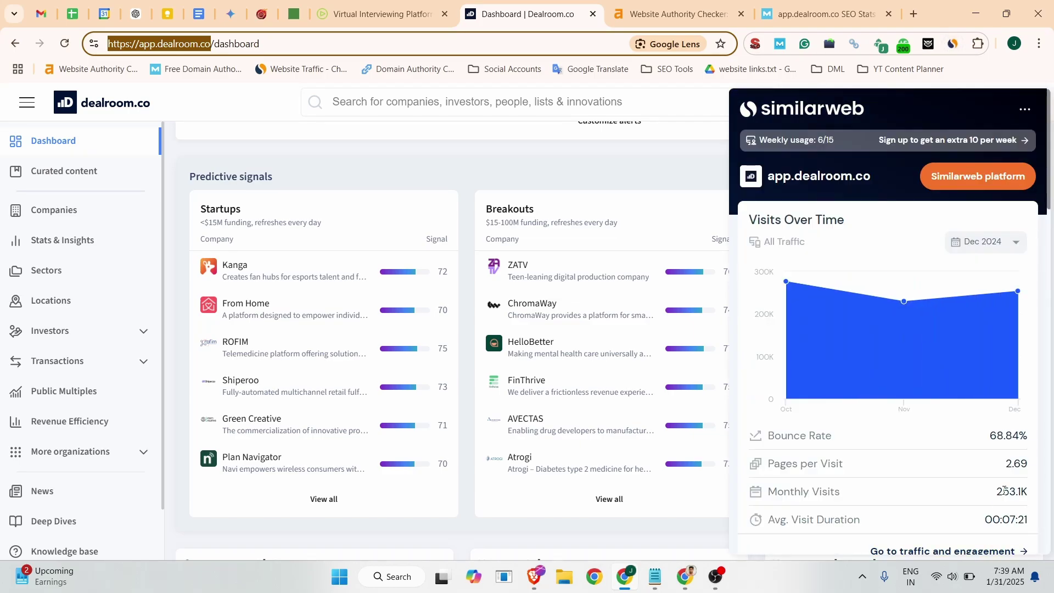
Review the 253.1K monthly visits, keywords and United States–led countries in Similarweb, then dismiss the panel.
{"action": "scroll", "coordinate": [1005, 490], "scroll_direction": "down", "scroll_amount": 10}
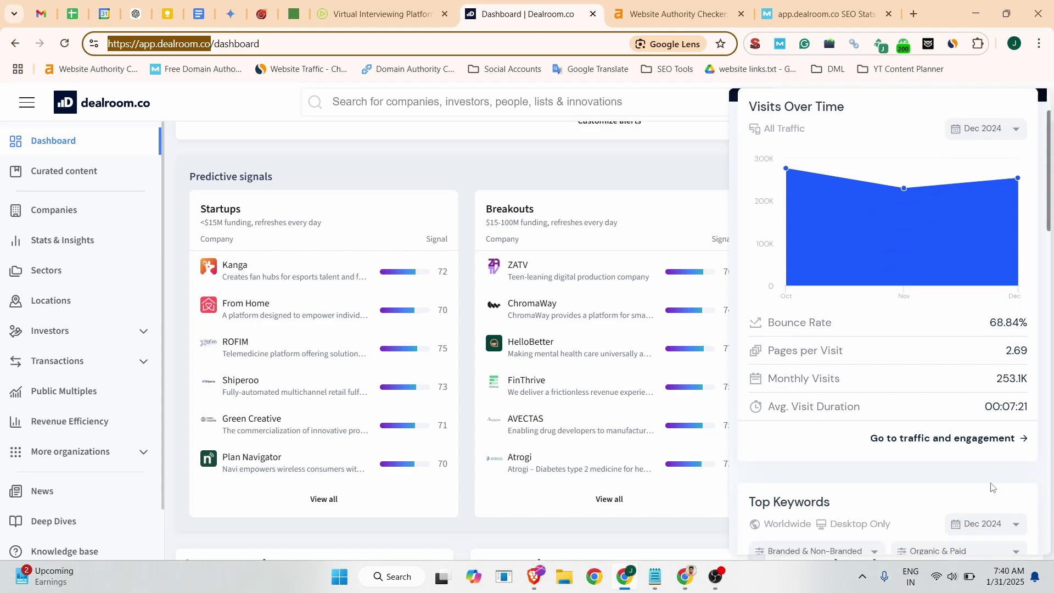
{"action": "scroll", "coordinate": [889, 424], "scroll_direction": "down", "scroll_amount": 6}
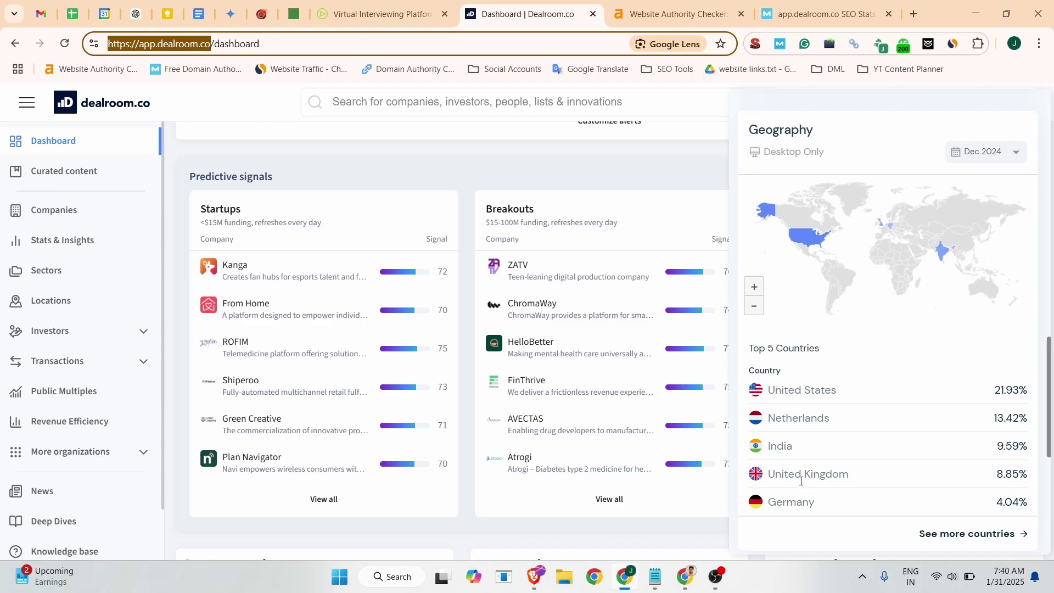
{"action": "left_click", "coordinate": [662, 179]}
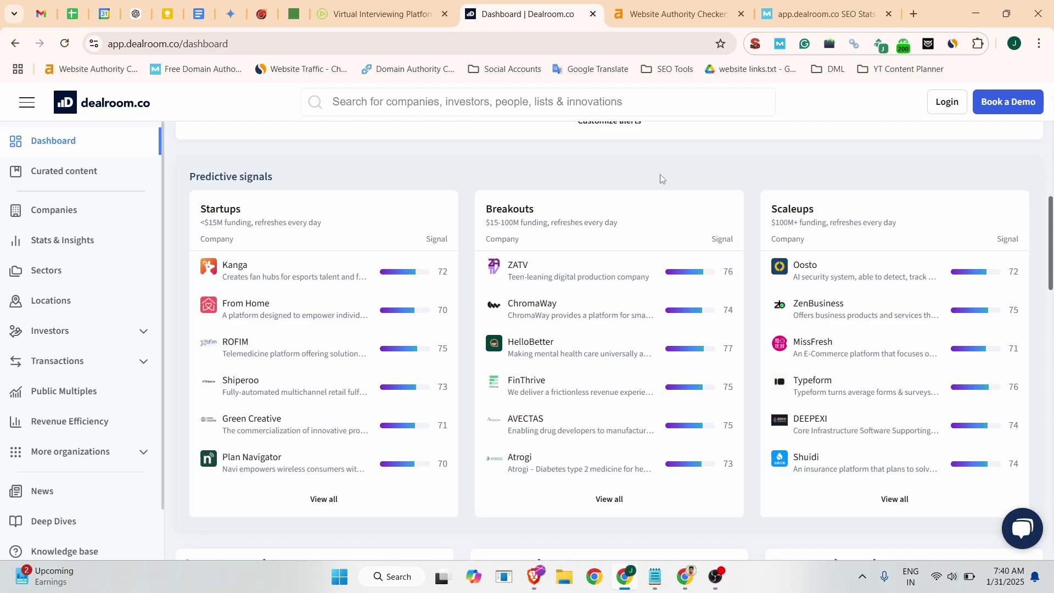
Go from the Dealroom login page to the sign-up form.
{"action": "scroll", "coordinate": [661, 173], "scroll_direction": "up", "scroll_amount": 6}
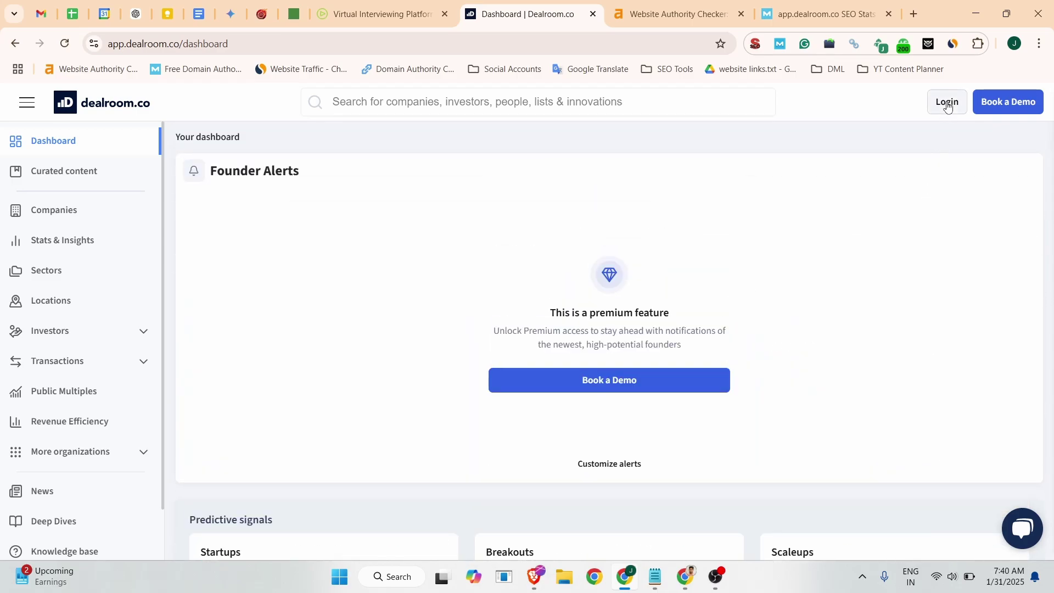
{"action": "left_click", "coordinate": [949, 106]}
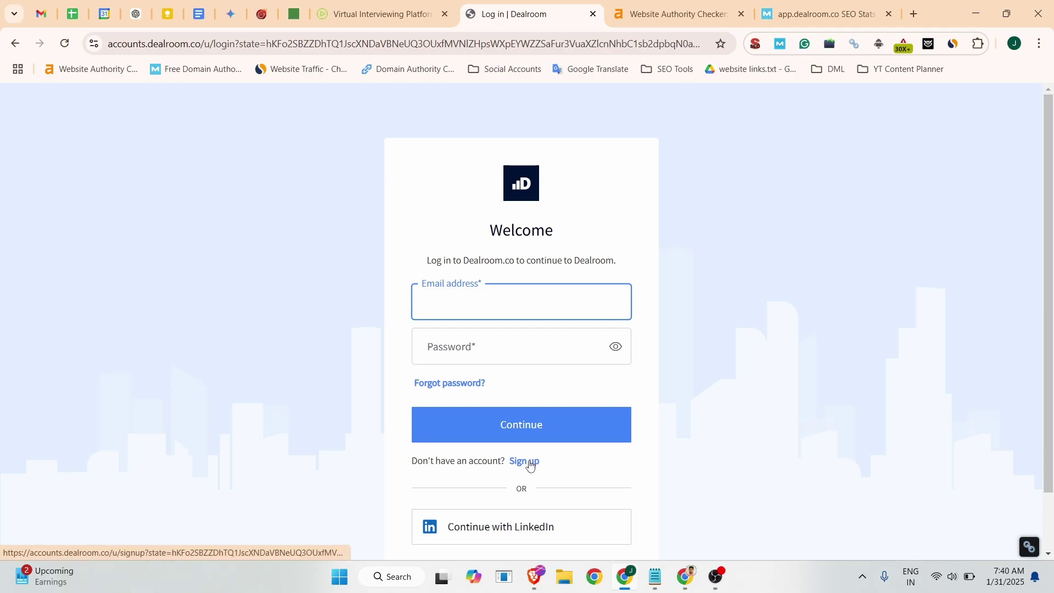
{"action": "left_click", "coordinate": [527, 462]}
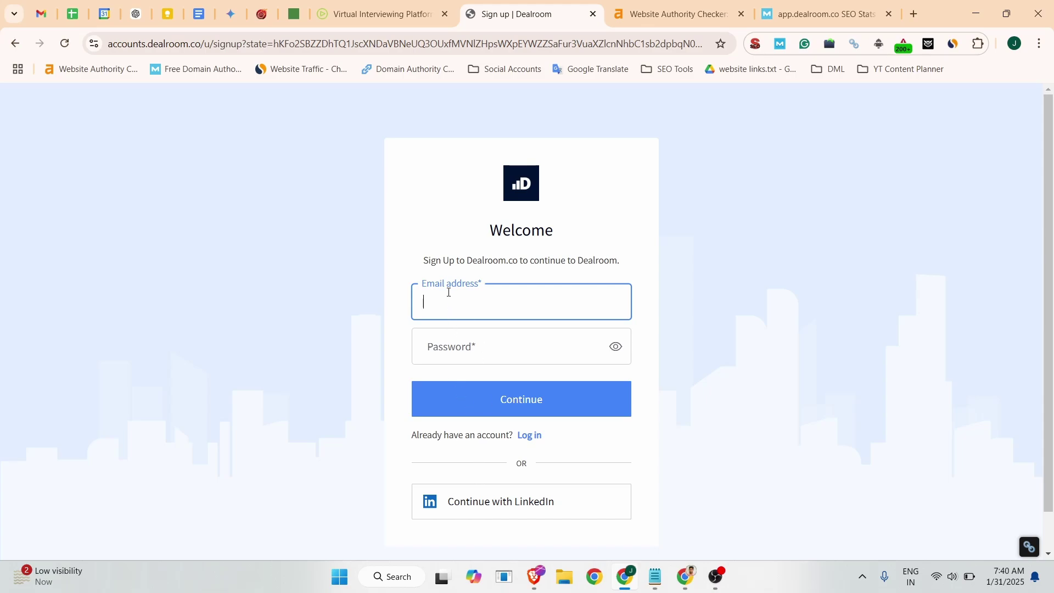
Fill in the work e-mail and the account password and submit the sign-up.
{"action": "type", "text": "pravin"}
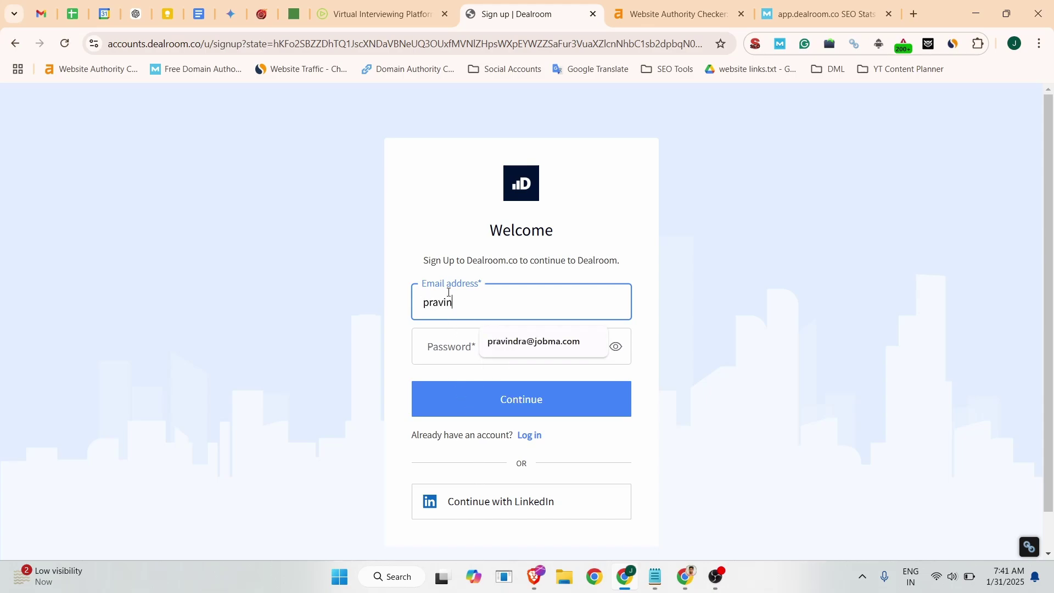
{"action": "left_click", "coordinate": [502, 335]}
{"action": "left_click", "coordinate": [469, 342]}
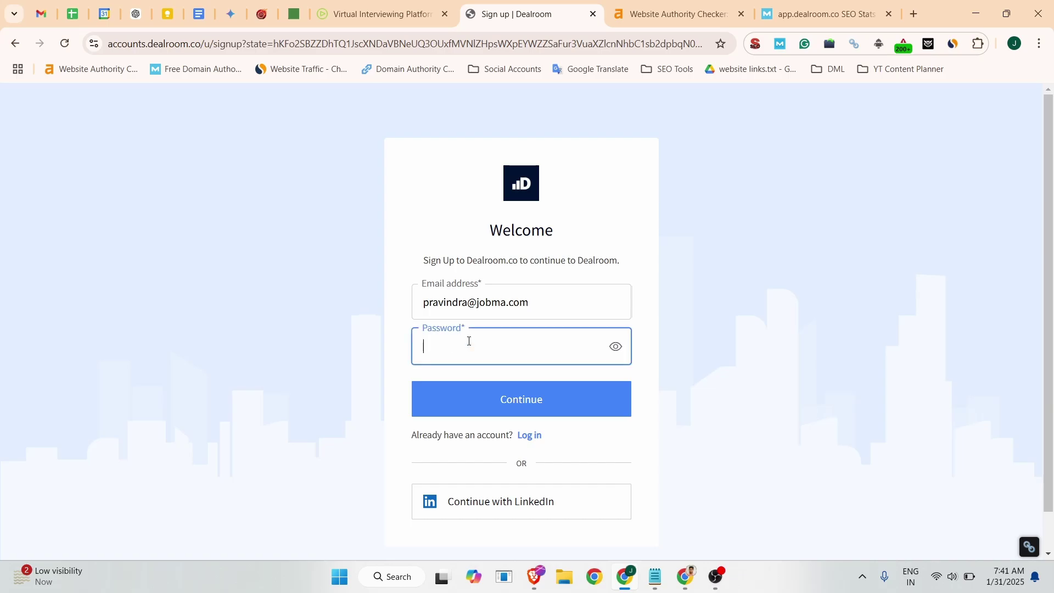
{"action": "key", "text": "ctrl+v"}
{"action": "scroll", "coordinate": [470, 353], "scroll_direction": "down", "scroll_amount": 3}
{"action": "left_click", "coordinate": [478, 351]}
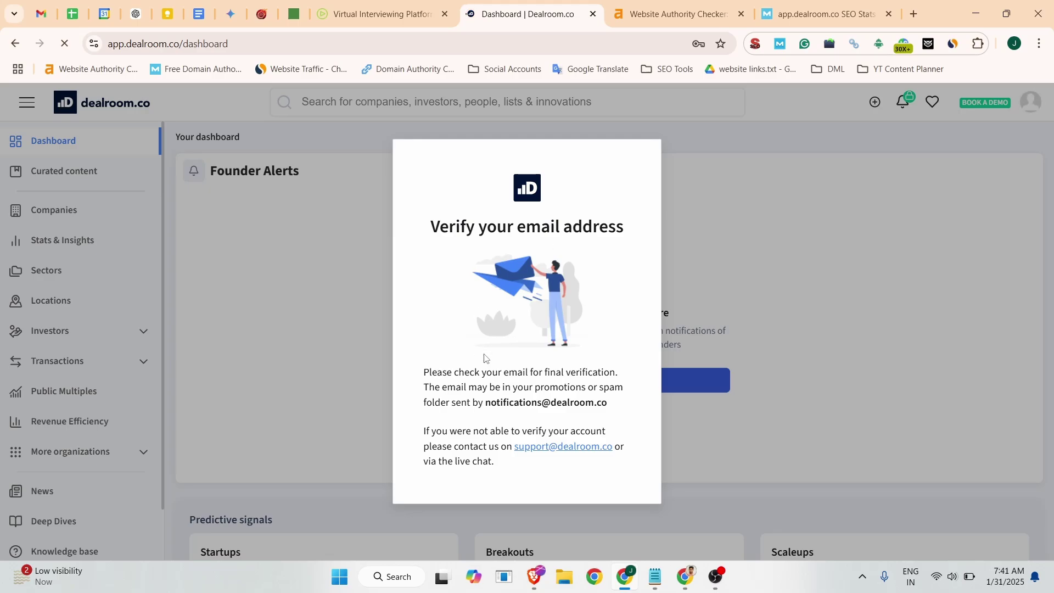
Save the new password in the browser and open Dealroom's verification email in Gmail.
{"action": "left_click", "coordinate": [646, 251]}
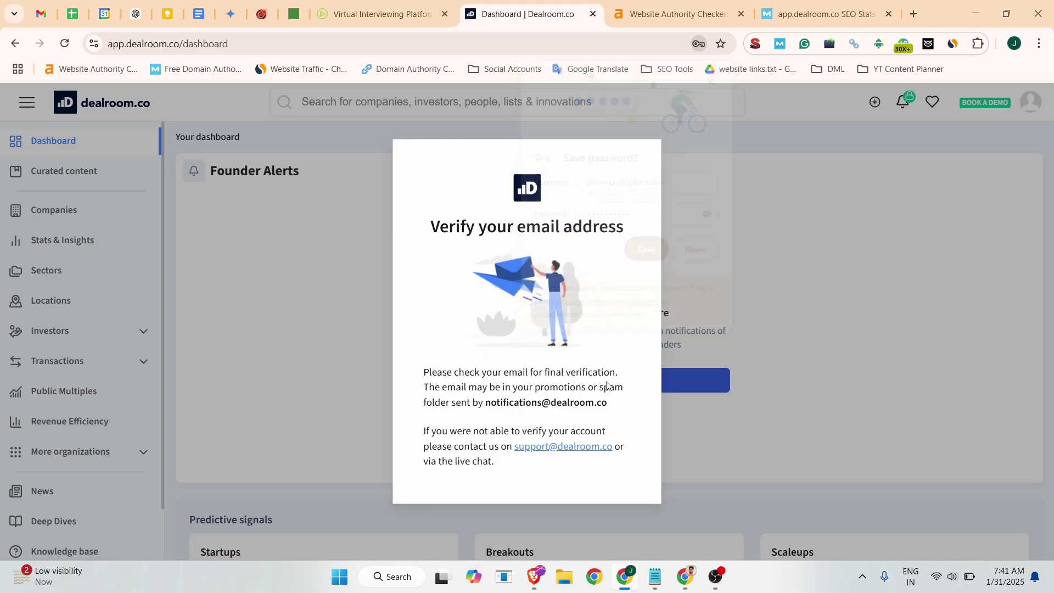
{"action": "left_click", "coordinate": [681, 578]}
{"action": "left_click", "coordinate": [927, 104]}
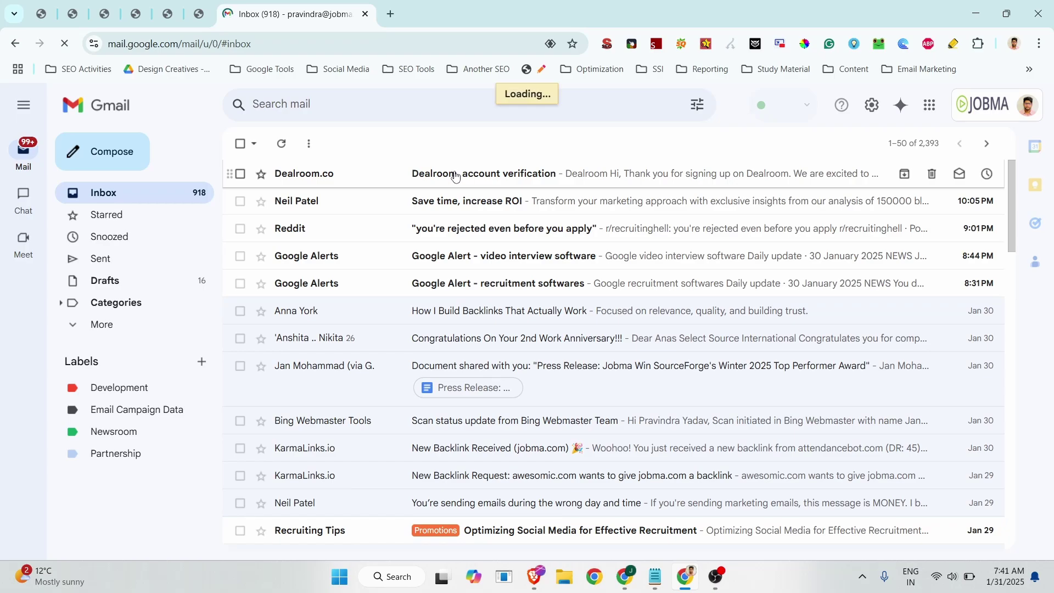
{"action": "left_click", "coordinate": [456, 175]}
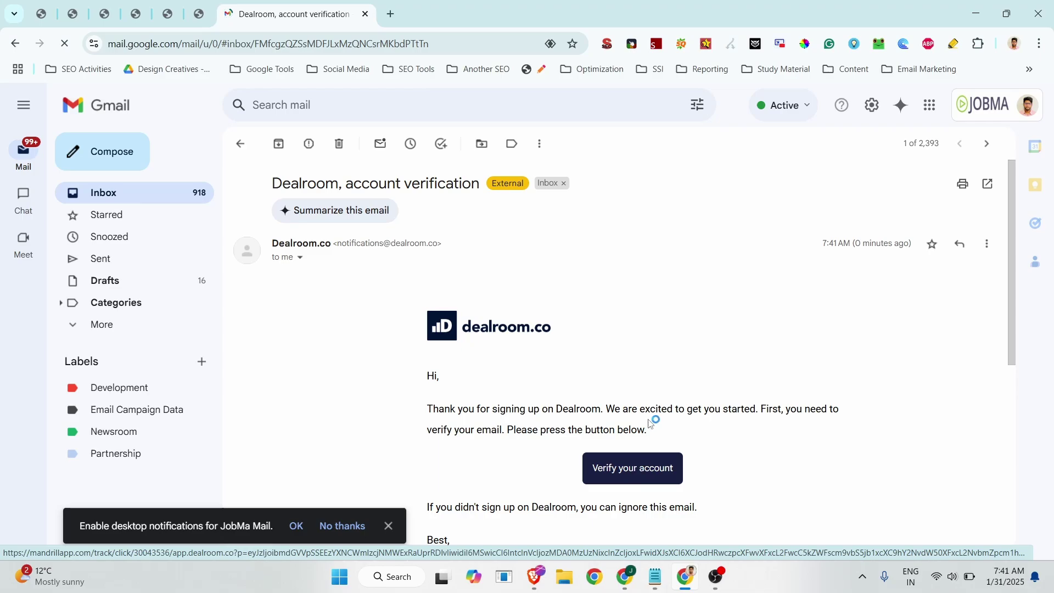
Verify the account, accept Dealroom's cookies, and reload the original Dealroom window.
{"action": "scroll", "coordinate": [654, 419], "scroll_direction": "down", "scroll_amount": 3}
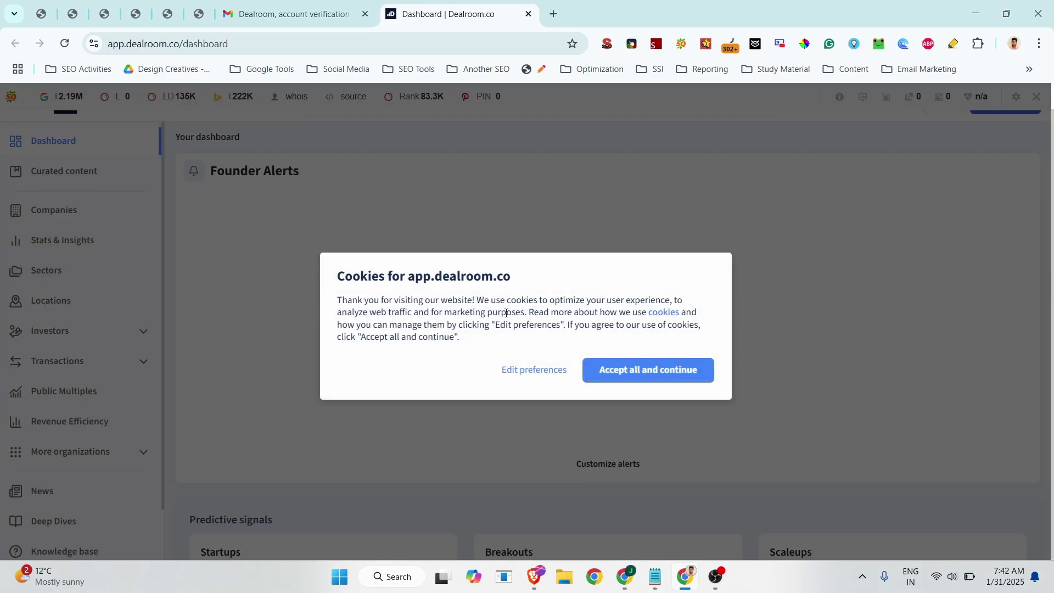
{"action": "left_click", "coordinate": [662, 370]}
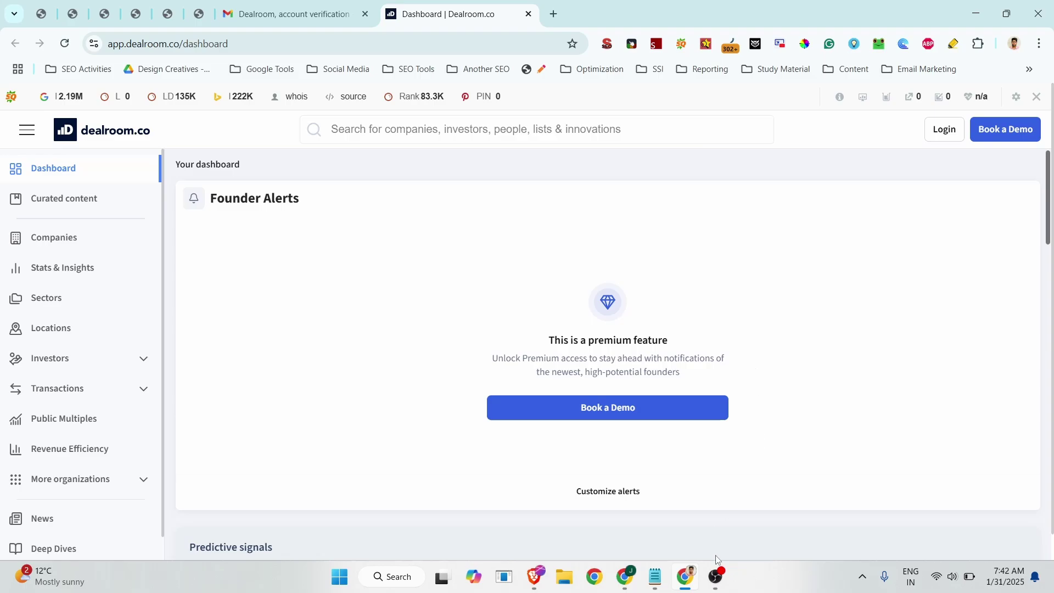
{"action": "left_click", "coordinate": [628, 582]}
{"action": "left_click", "coordinate": [66, 43]}
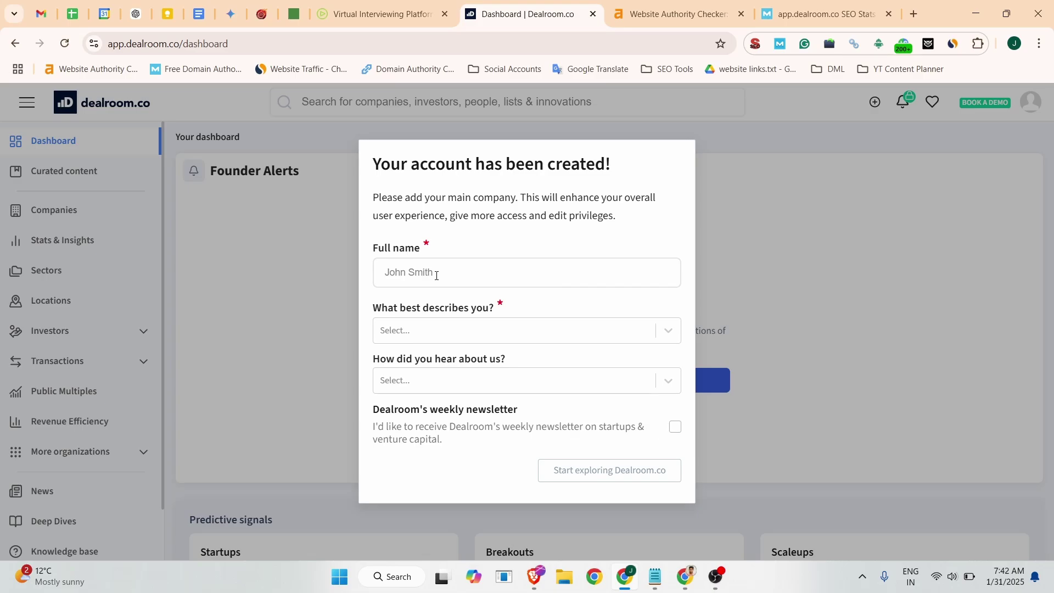
Start filling in the Full name field of the 'Your account has been created!' dialog.
{"action": "left_click", "coordinate": [437, 275]}
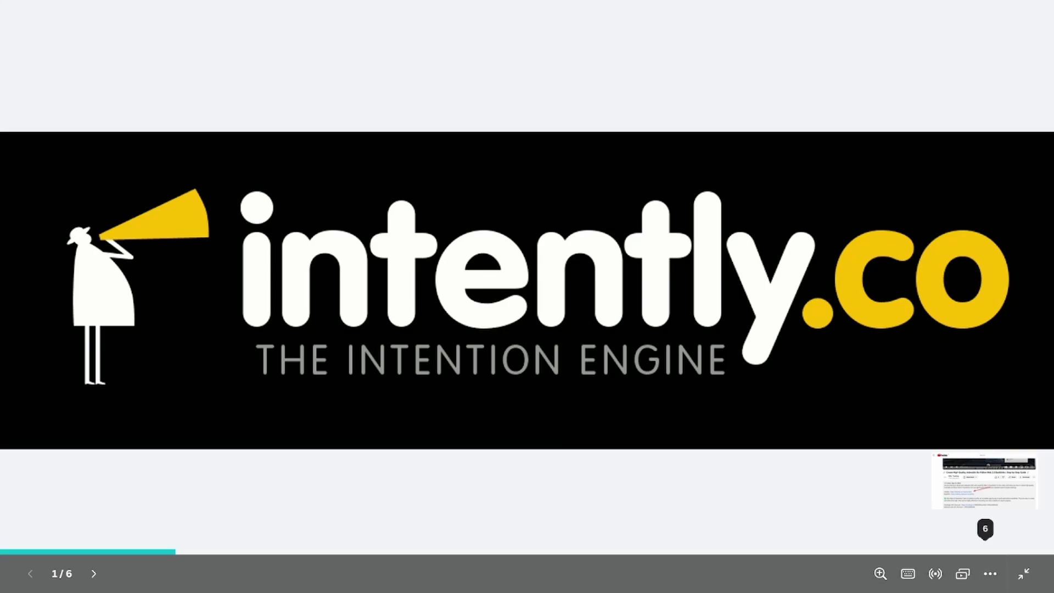
Advance the intently.co slideshow through the developer, link table, articles and Agency slides to slide 6.
{"action": "key", "text": "Right"}
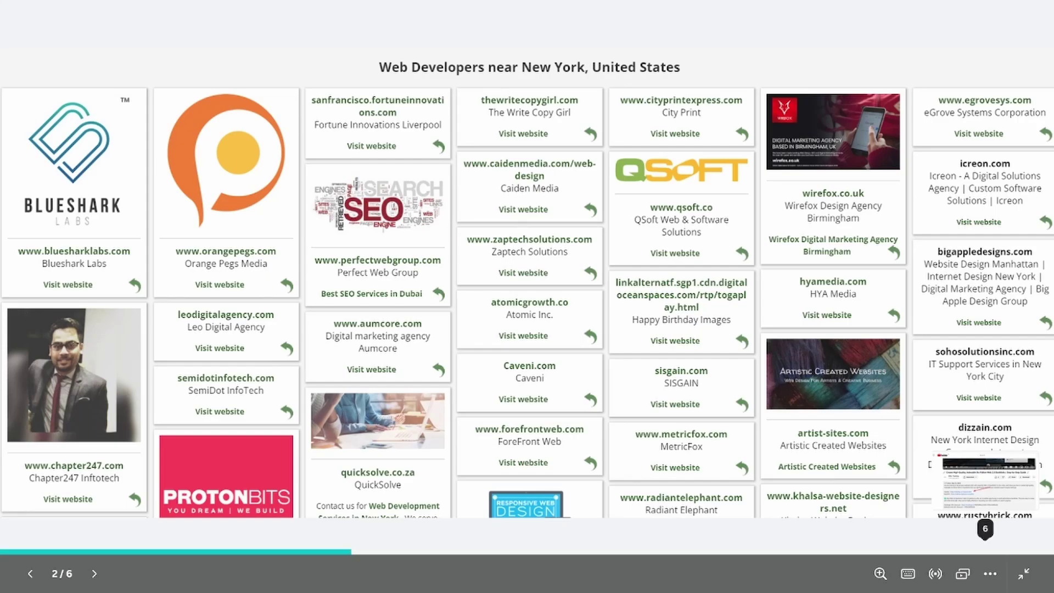
{"action": "key", "text": "Right"}
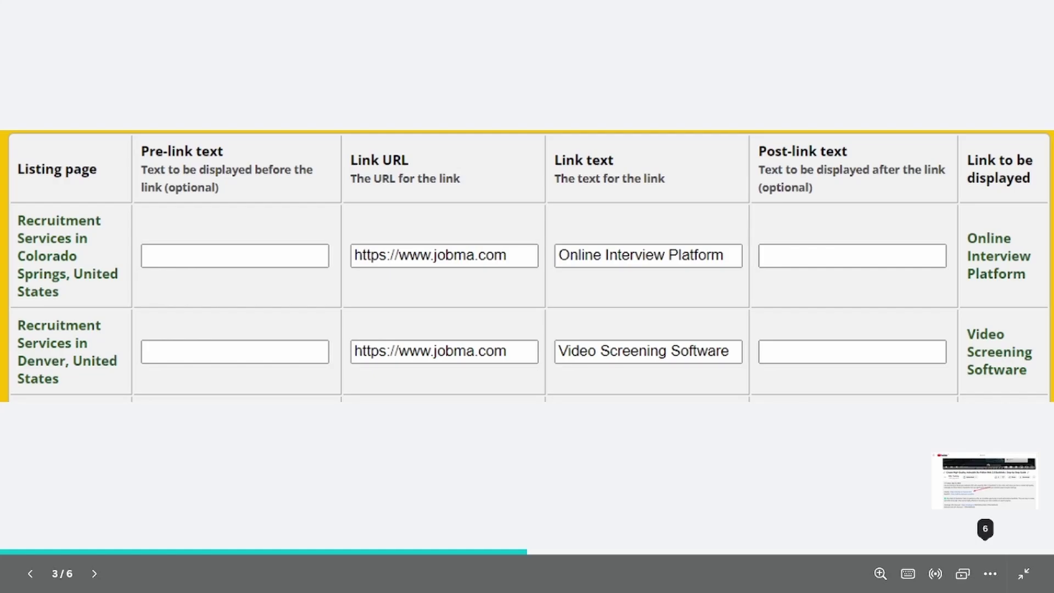
{"action": "key", "text": "Right"}
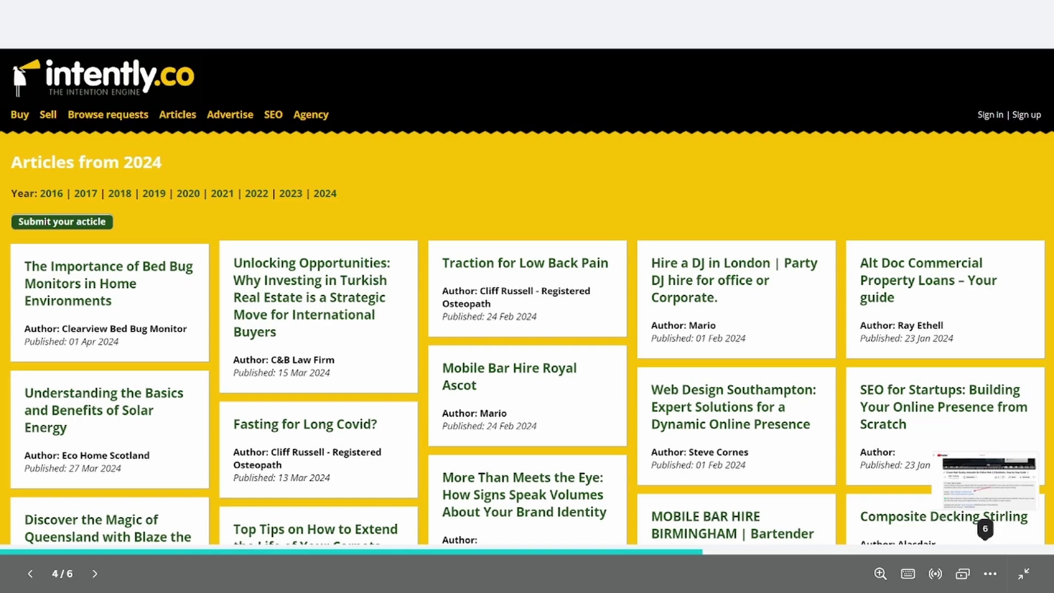
{"action": "key", "text": "Right"}
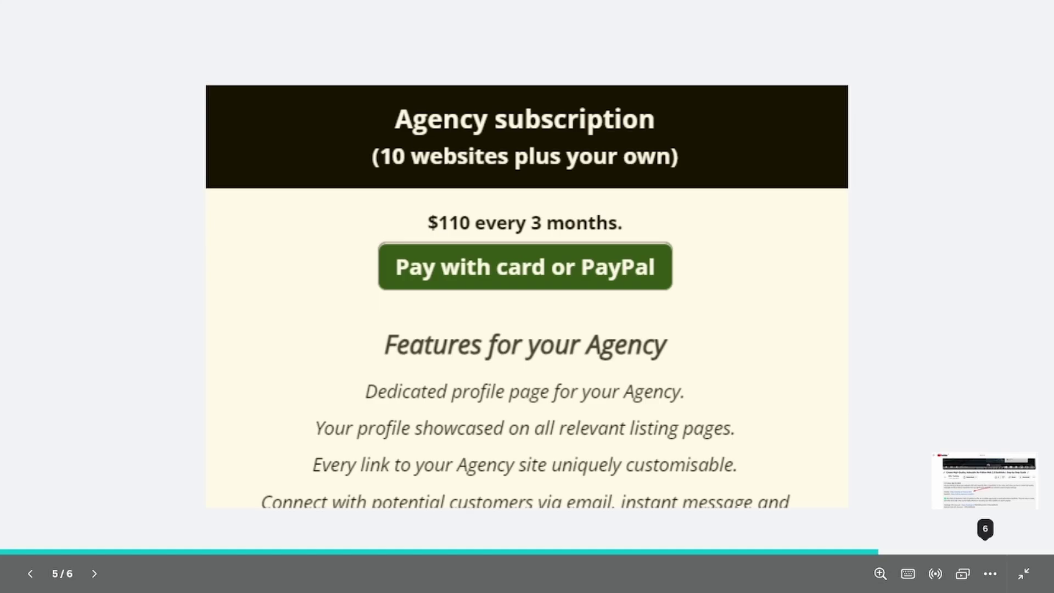
{"action": "key", "text": "Right"}
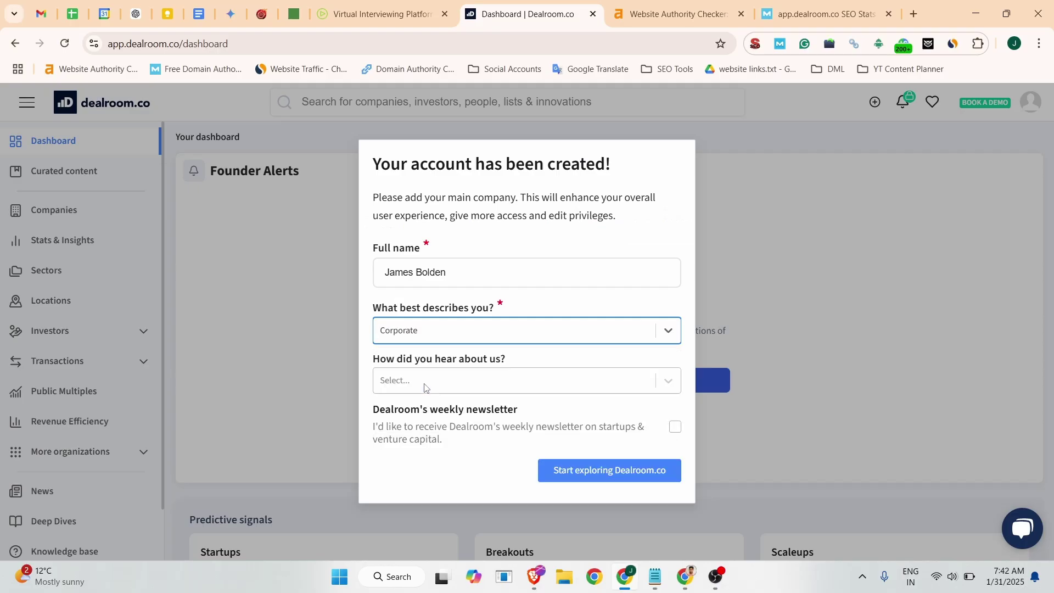
Choose Google as the referral source, finish setup, and go to the Account profile page.
{"action": "left_click", "coordinate": [425, 388]}
{"action": "left_click", "coordinate": [421, 413]}
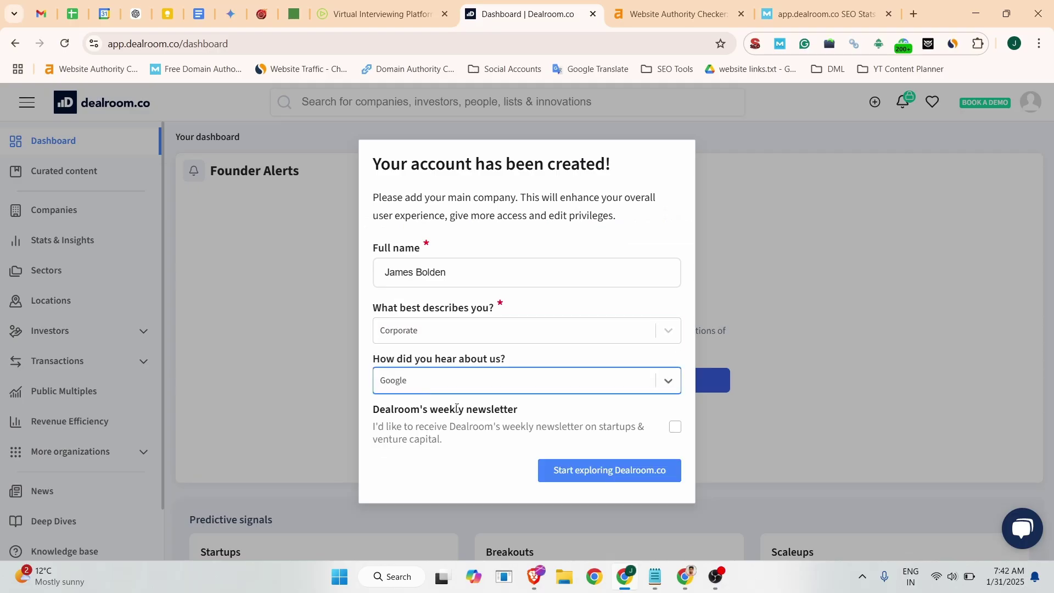
{"action": "left_click", "coordinate": [591, 475]}
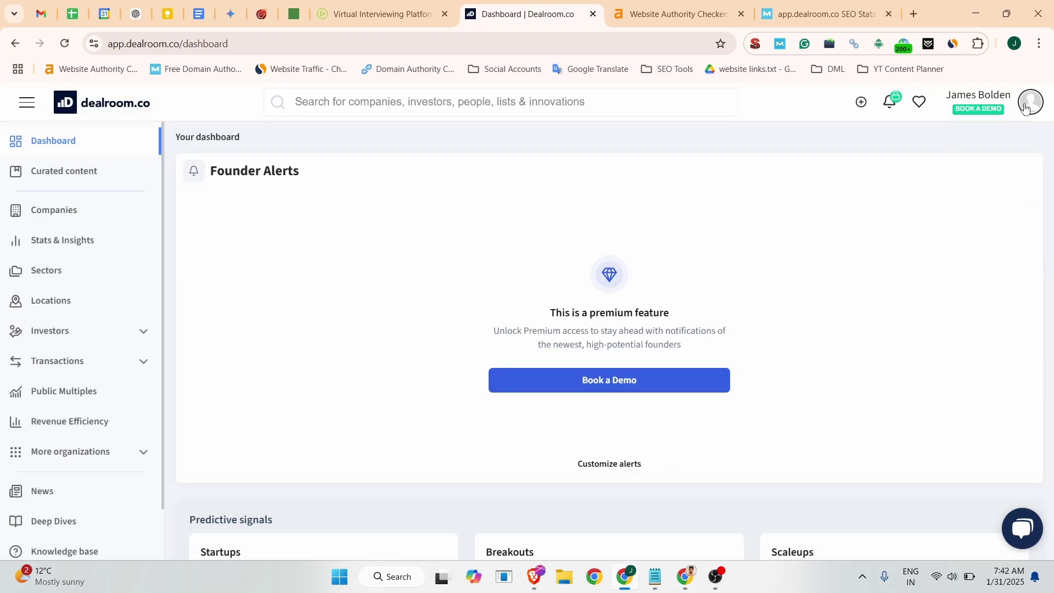
{"action": "left_click", "coordinate": [1028, 108]}
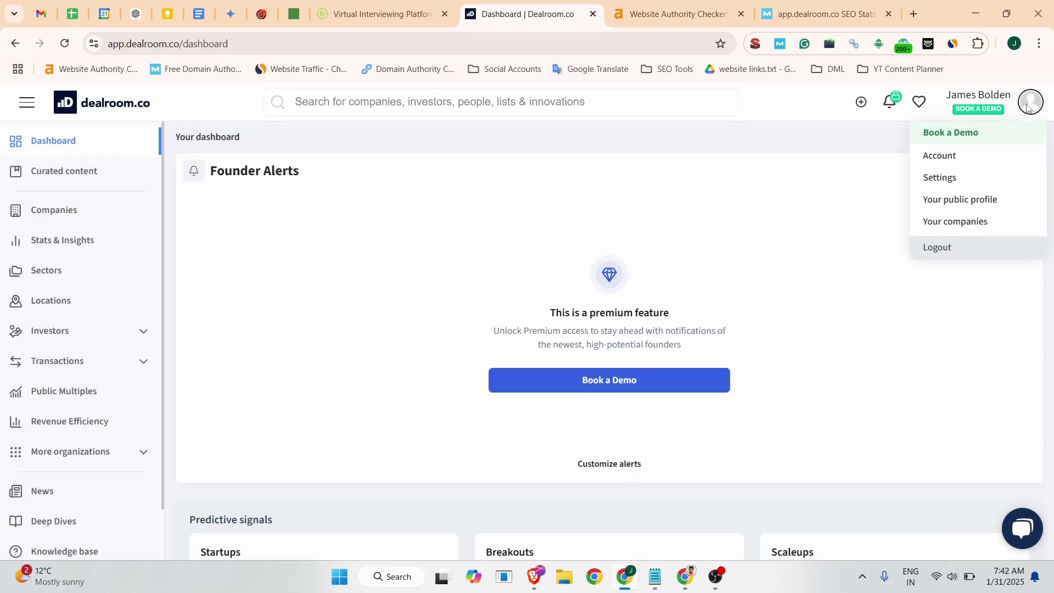
{"action": "left_click", "coordinate": [945, 158]}
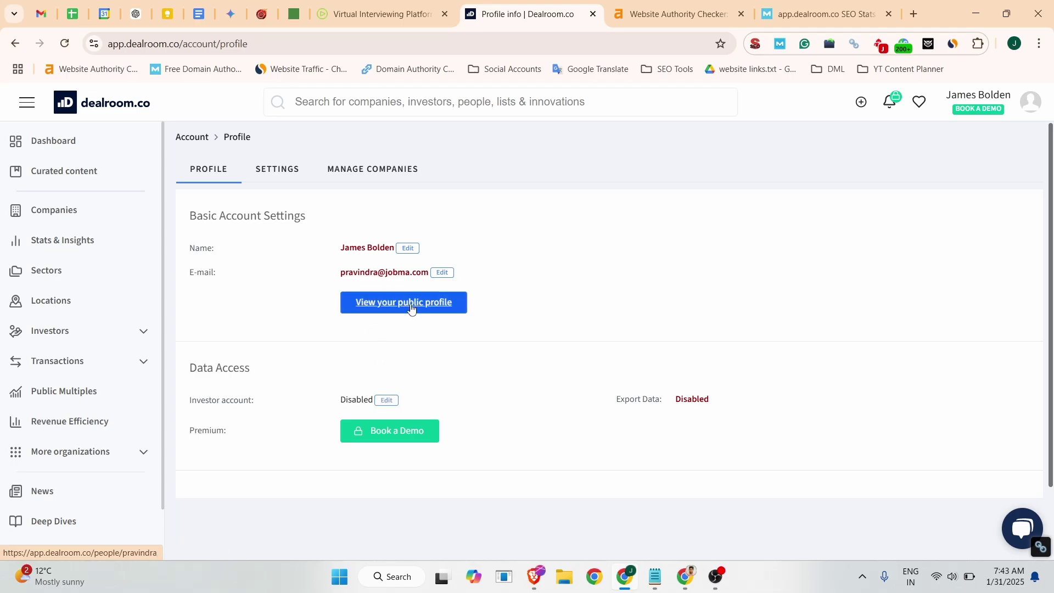
View the public profile, then go to Settings › Manage Companies, where JOBMA is listed.
{"action": "left_click", "coordinate": [430, 299]}
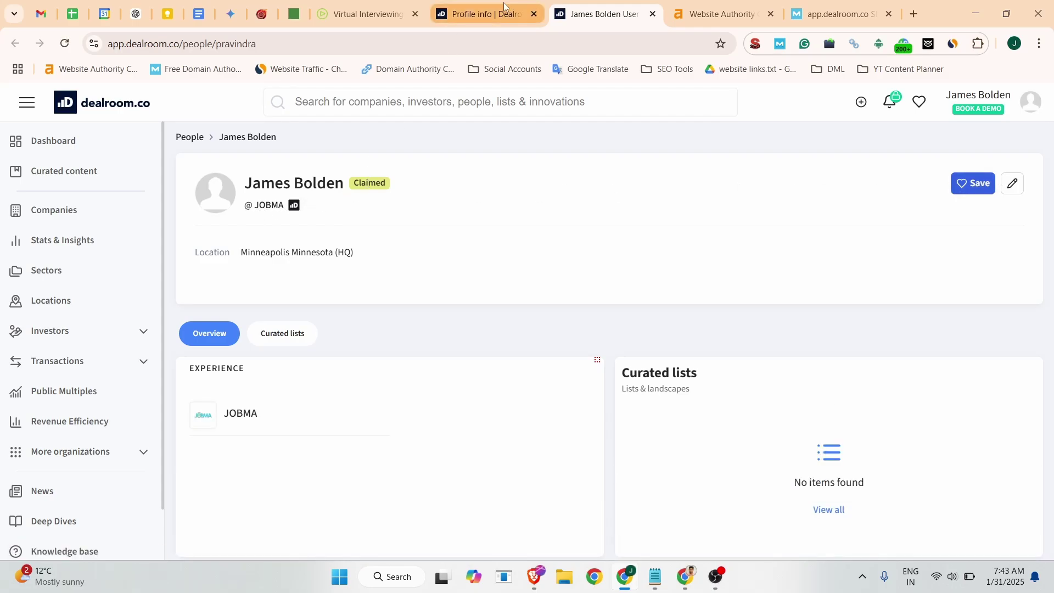
{"action": "left_click", "coordinate": [483, 6]}
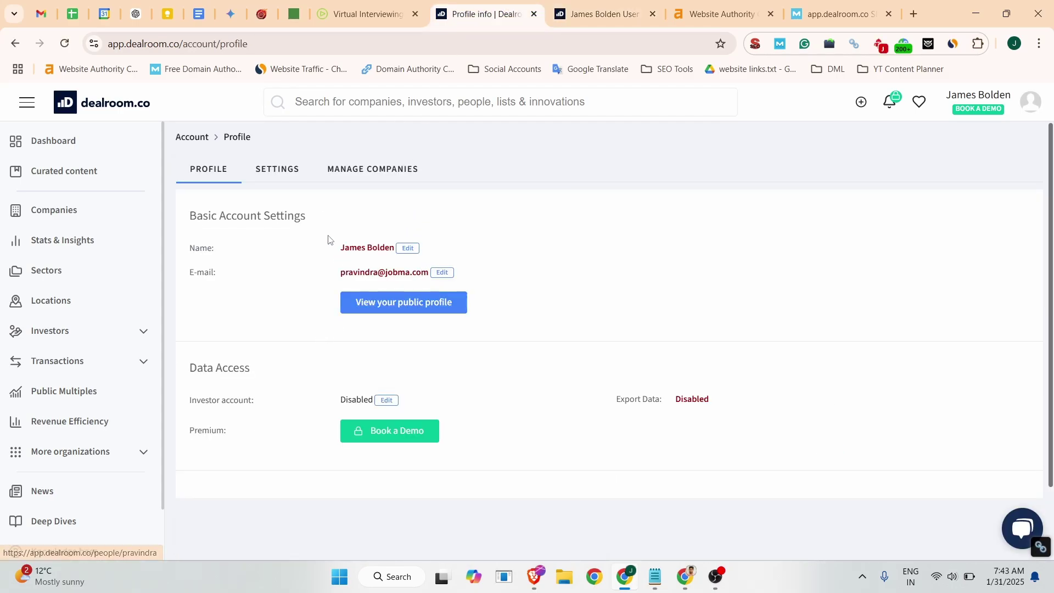
{"action": "left_click", "coordinate": [278, 170]}
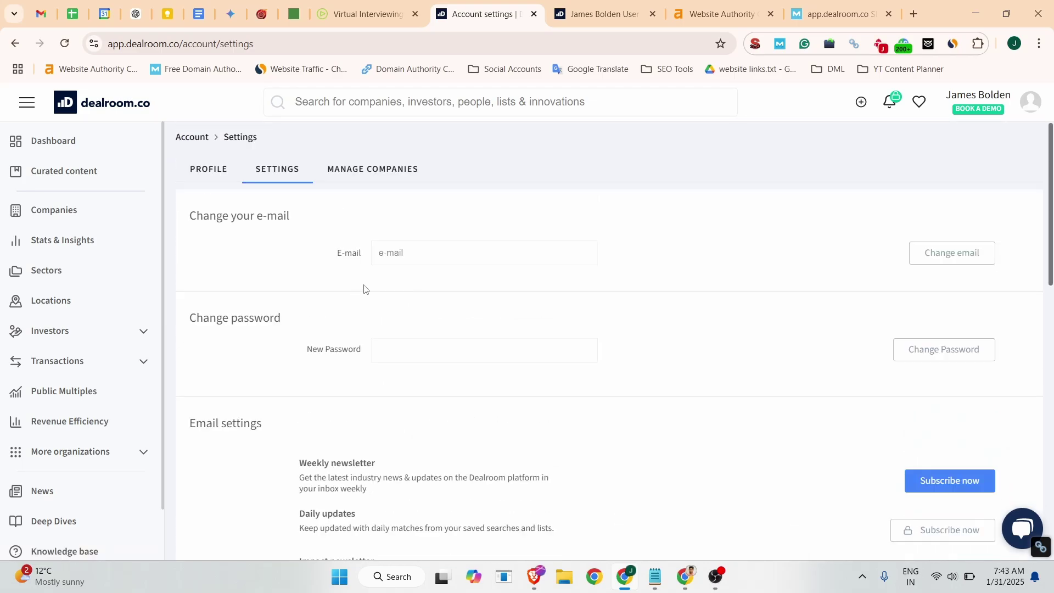
{"action": "scroll", "coordinate": [437, 346], "scroll_direction": "down", "scroll_amount": 7}
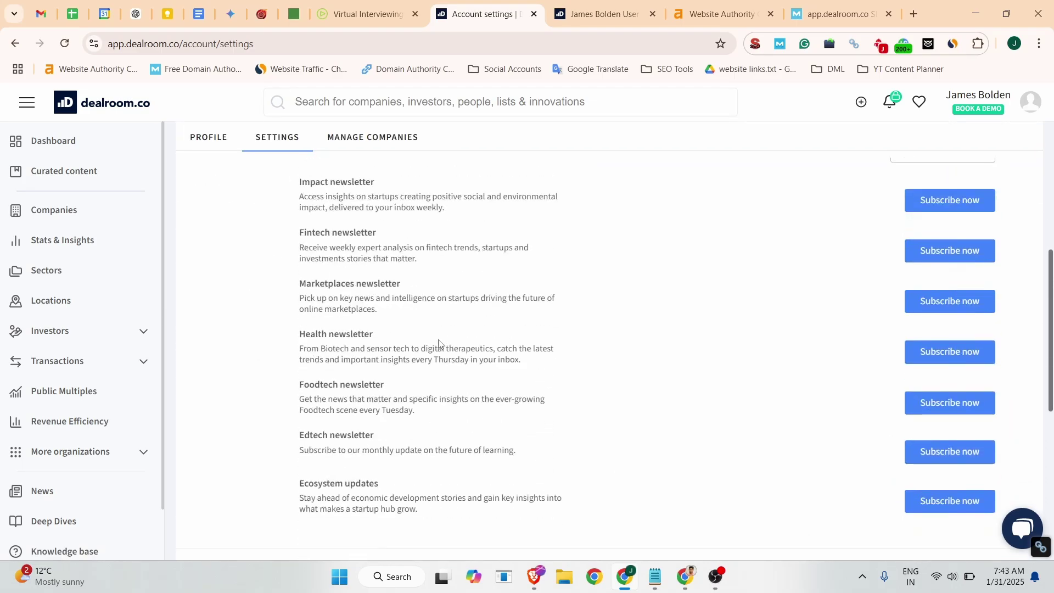
{"action": "scroll", "coordinate": [438, 346], "scroll_direction": "up", "scroll_amount": 6}
{"action": "scroll", "coordinate": [430, 316], "scroll_direction": "up", "scroll_amount": 1}
{"action": "left_click", "coordinate": [346, 172]}
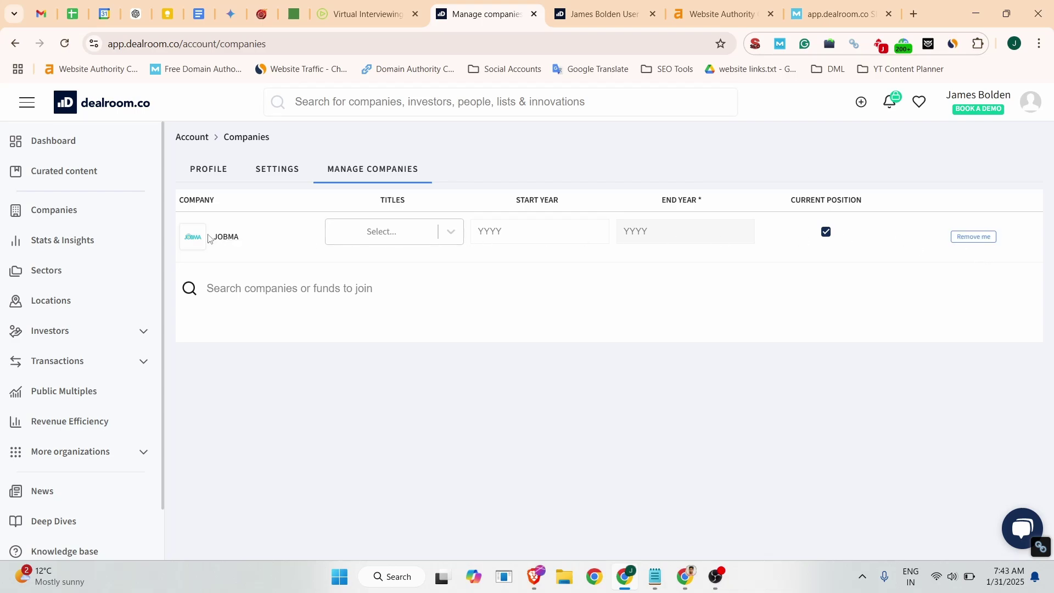
Leave the JOBMA company team and bring up an empty Add new organization form.
{"action": "left_click", "coordinate": [969, 239]}
{"action": "left_click", "coordinate": [983, 242]}
{"action": "left_click", "coordinate": [984, 241]}
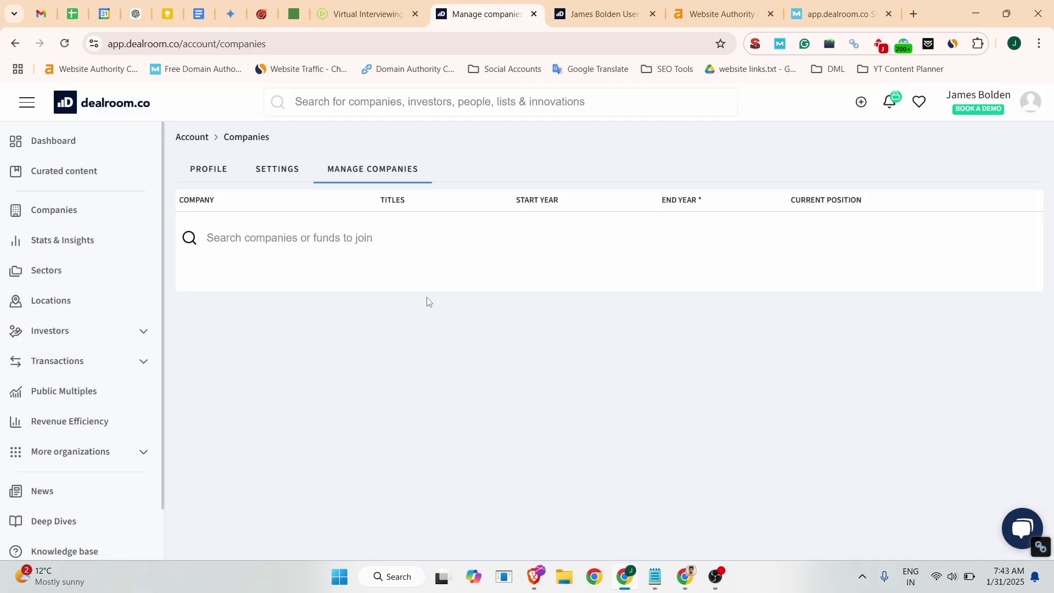
{"action": "left_click", "coordinate": [862, 104]}
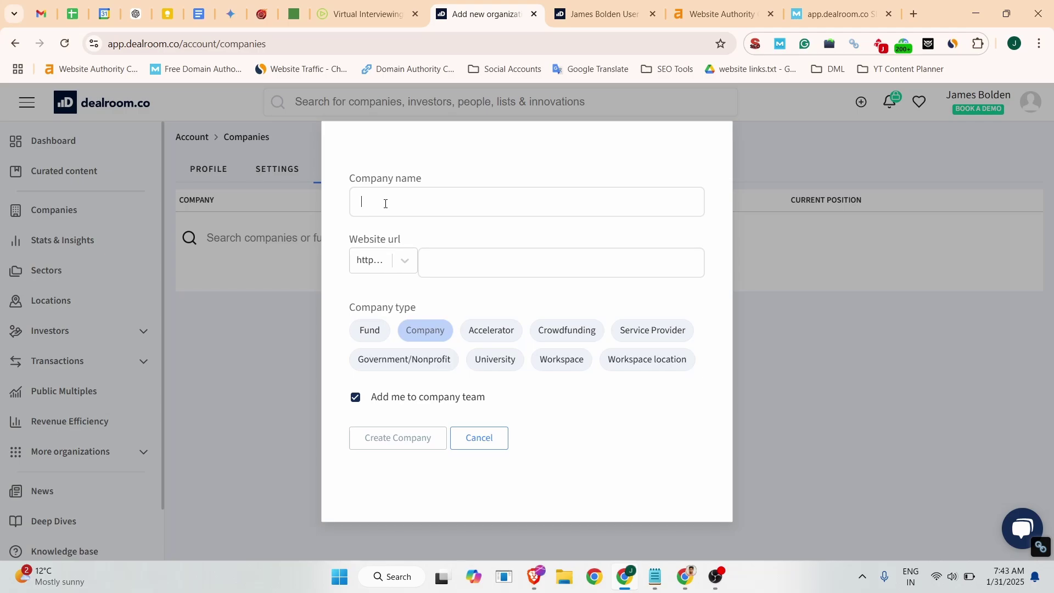
{"action": "type", "text": "Jobma"}
{"action": "left_click", "coordinate": [407, 264]}
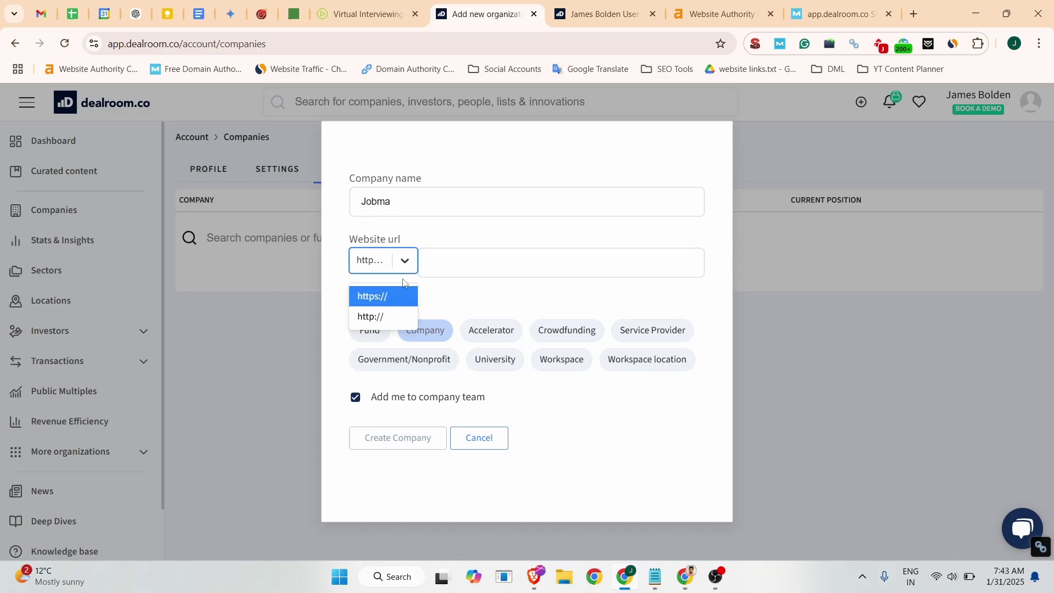
{"action": "left_click", "coordinate": [396, 297]}
{"action": "left_click", "coordinate": [440, 260]}
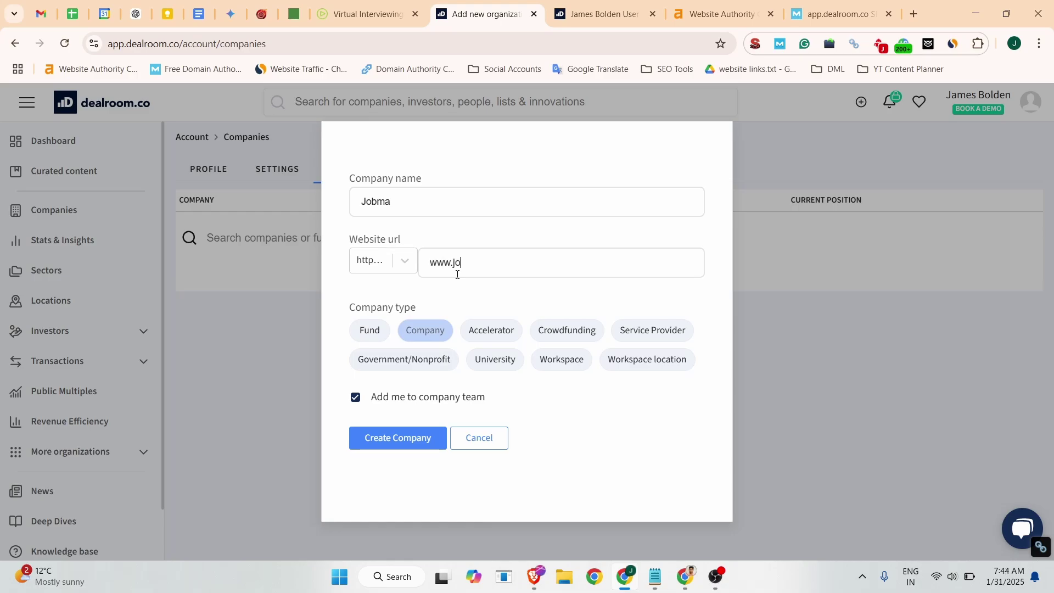
{"action": "type", "text": "www.jobma.com"}
{"action": "left_click", "coordinate": [434, 330]}
{"action": "left_click", "coordinate": [390, 446]}
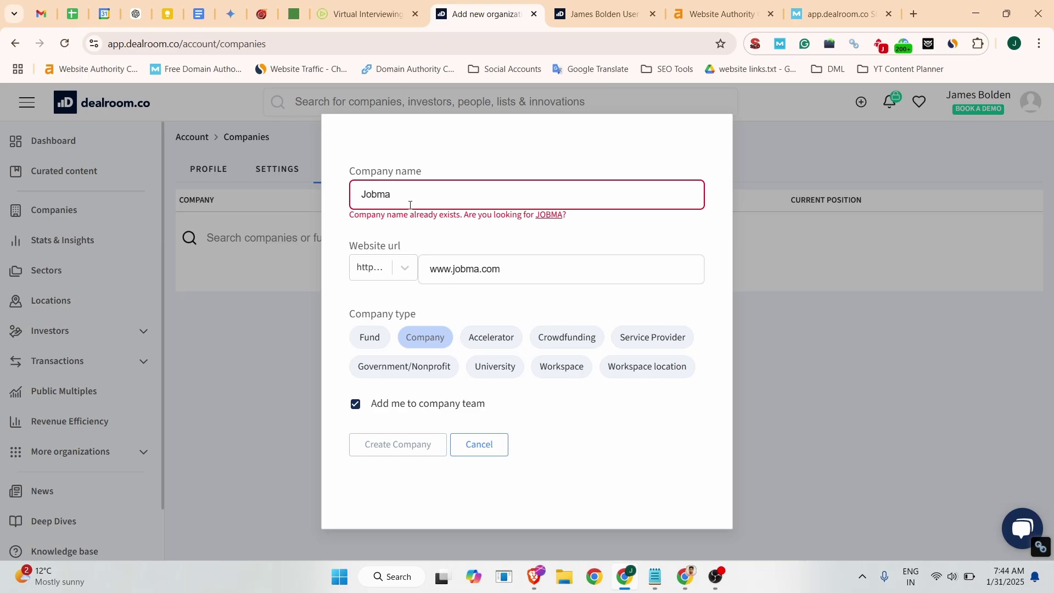
{"action": "left_click", "coordinate": [551, 216]}
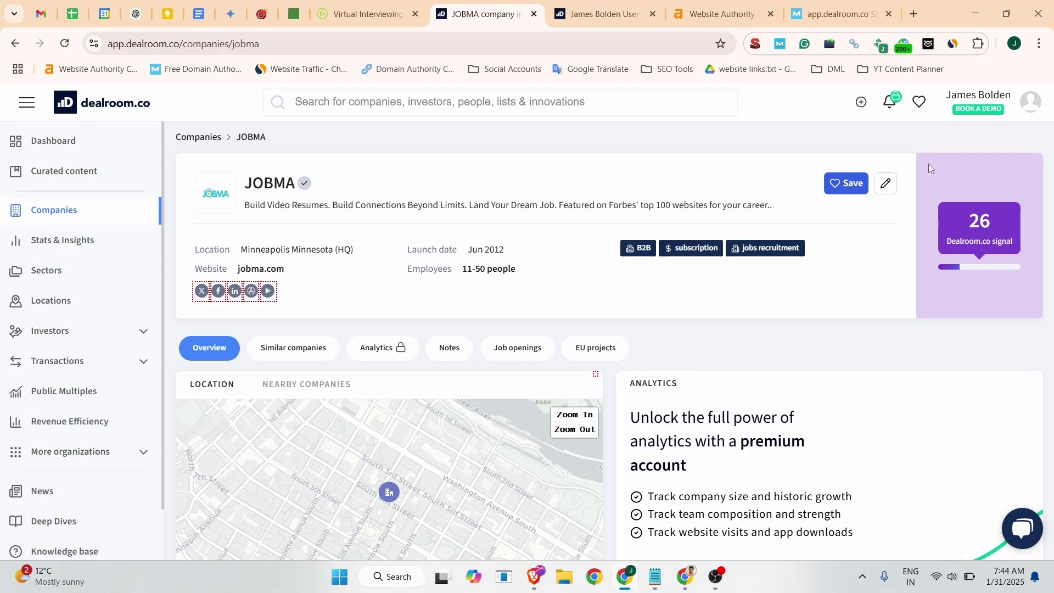
{"action": "scroll", "coordinate": [597, 278], "scroll_direction": "down", "scroll_amount": 6}
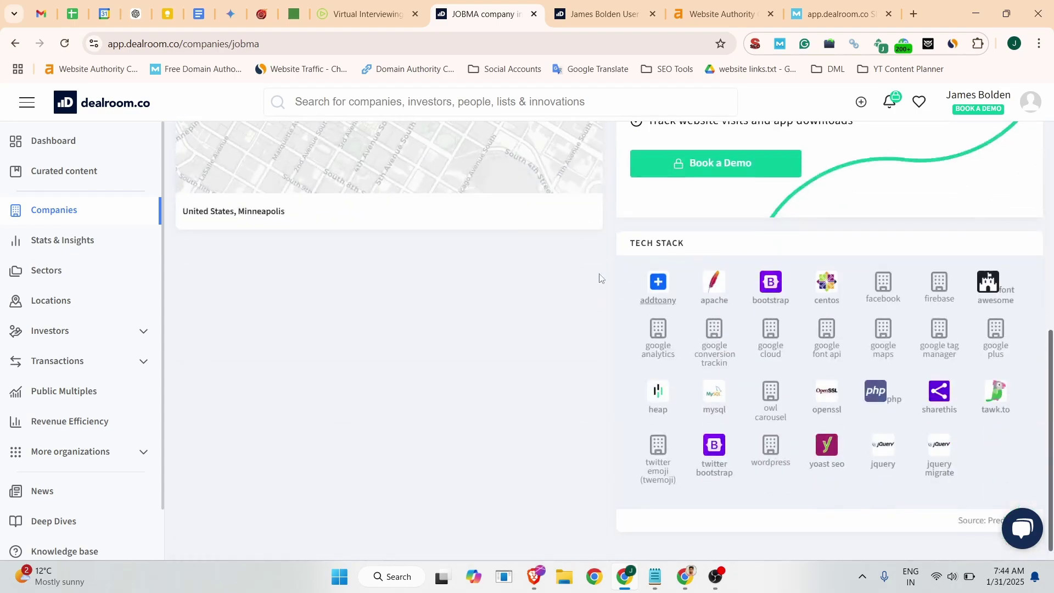
{"action": "scroll", "coordinate": [598, 278], "scroll_direction": "up", "scroll_amount": 5}
{"action": "scroll", "coordinate": [840, 260], "scroll_direction": "down", "scroll_amount": 1}
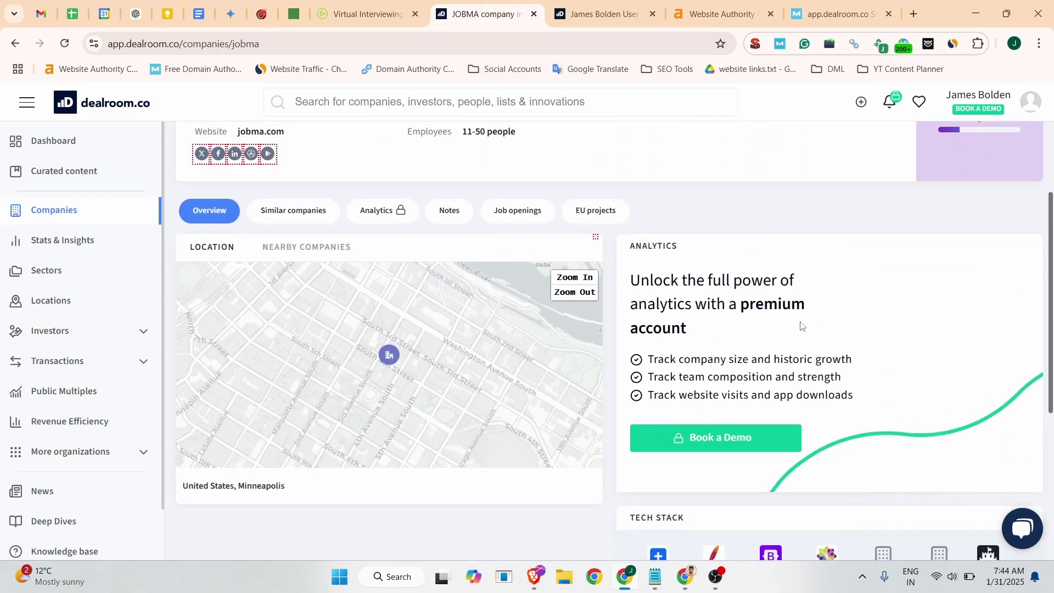
{"action": "scroll", "coordinate": [799, 263], "scroll_direction": "up", "scroll_amount": 3}
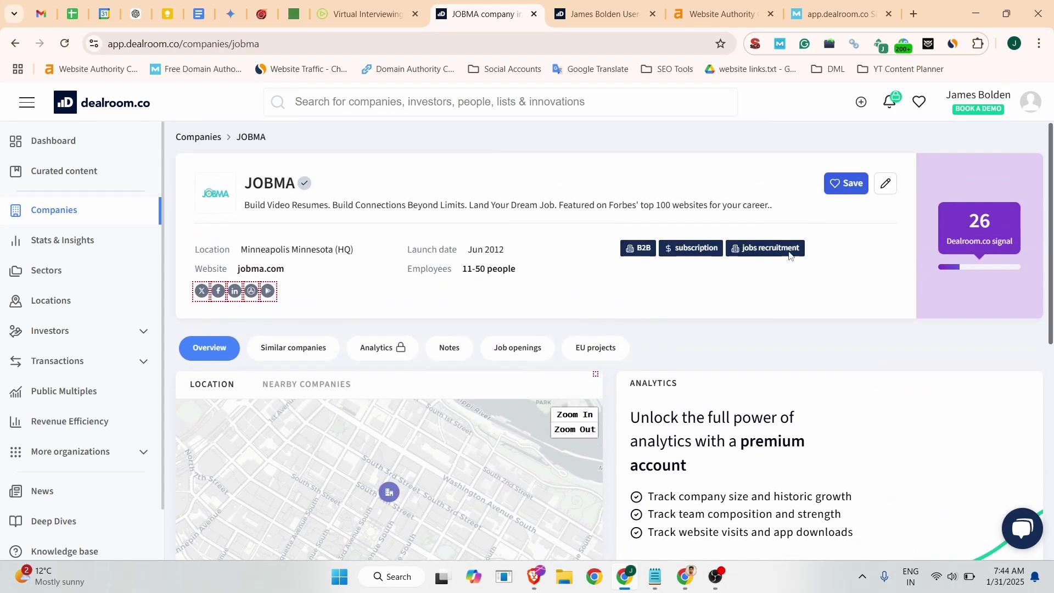
{"action": "left_click", "coordinate": [861, 102]}
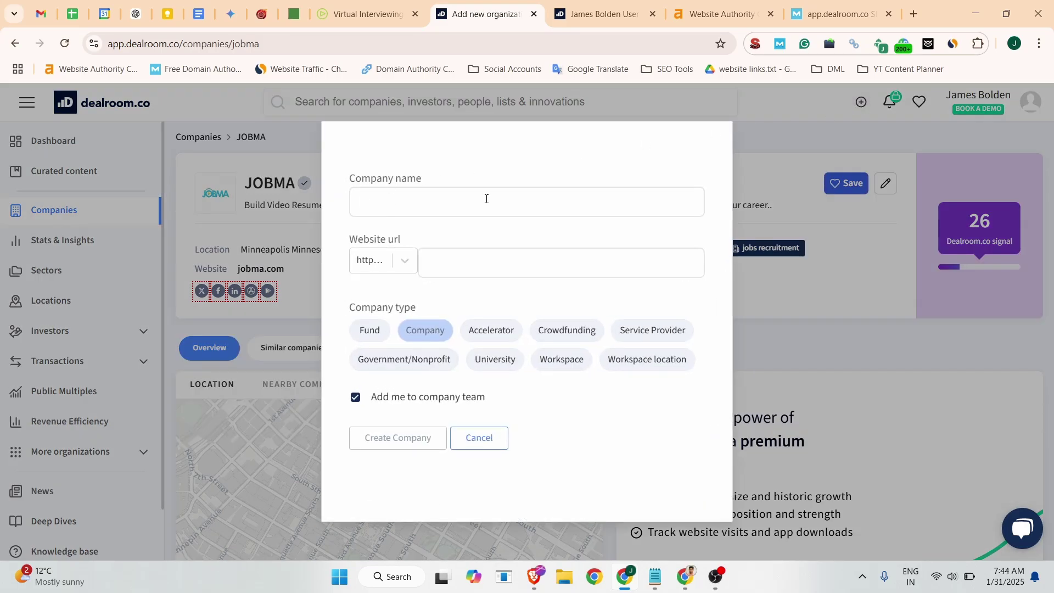
{"action": "type", "text": "DML Training"}
{"action": "left_click", "coordinate": [406, 262]}
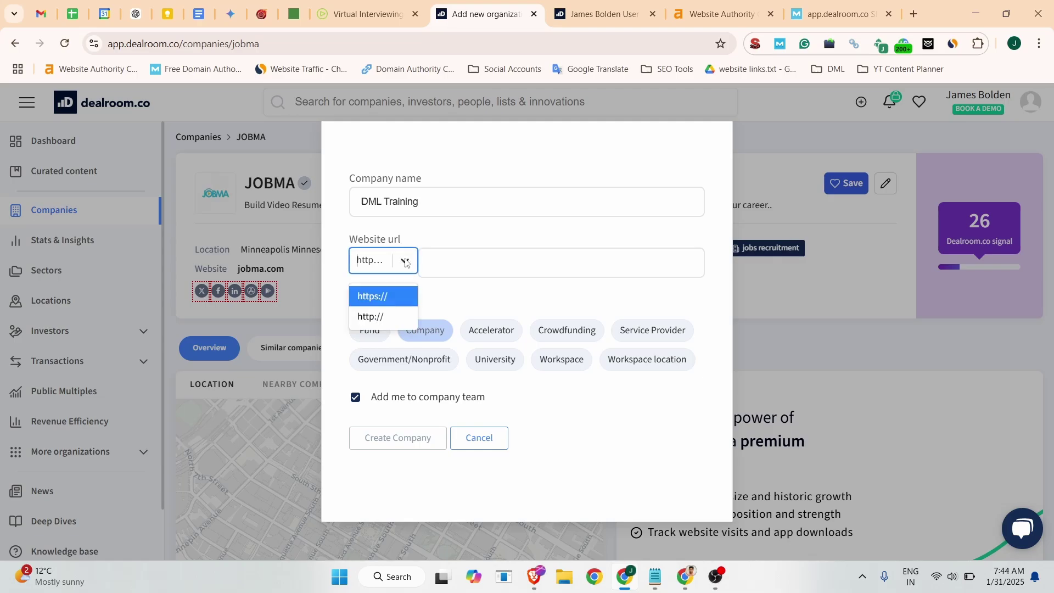
{"action": "left_click", "coordinate": [388, 297]}
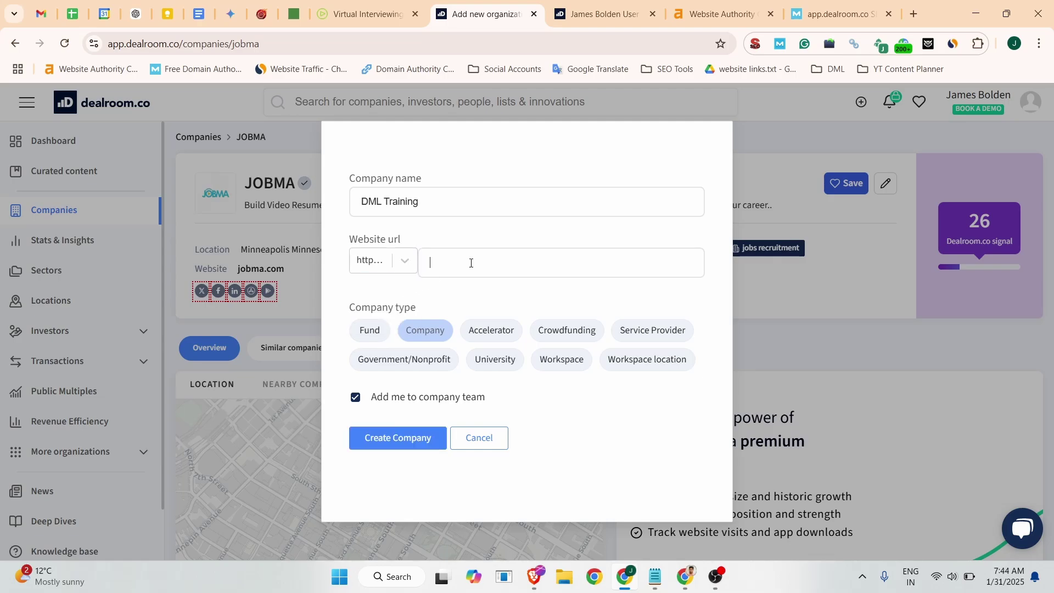
{"action": "left_click", "coordinate": [472, 263]}
{"action": "type", "text": "www.dmltraining.com"}
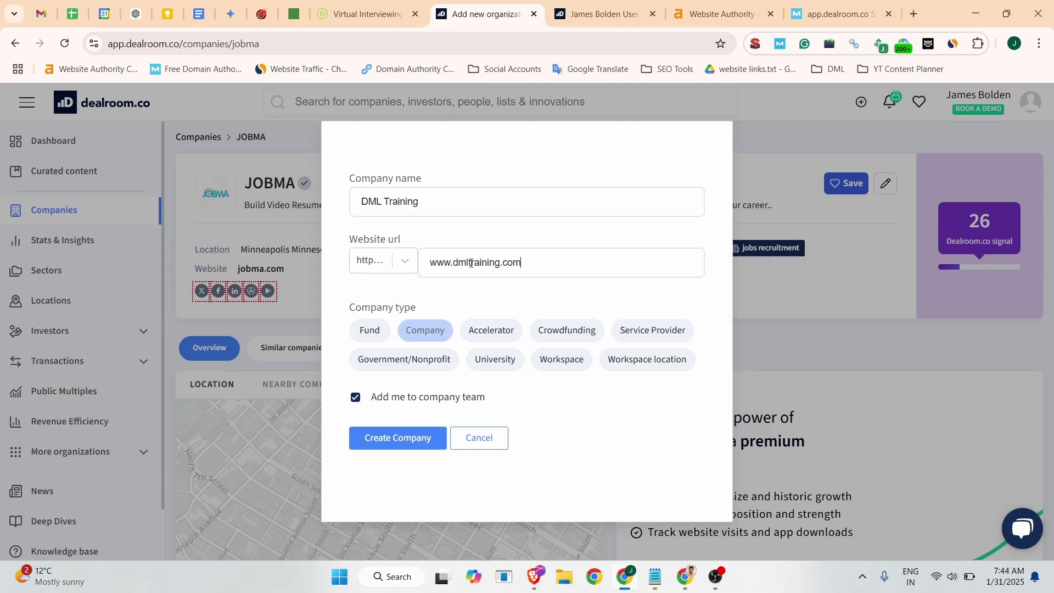
{"action": "left_click", "coordinate": [392, 439]}
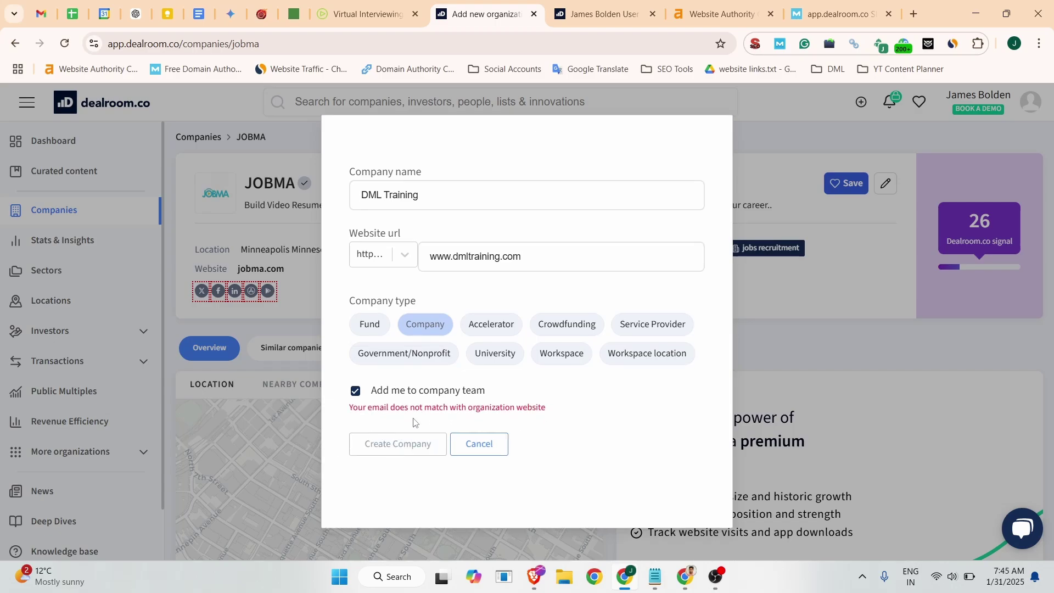
{"action": "left_click", "coordinate": [480, 445]}
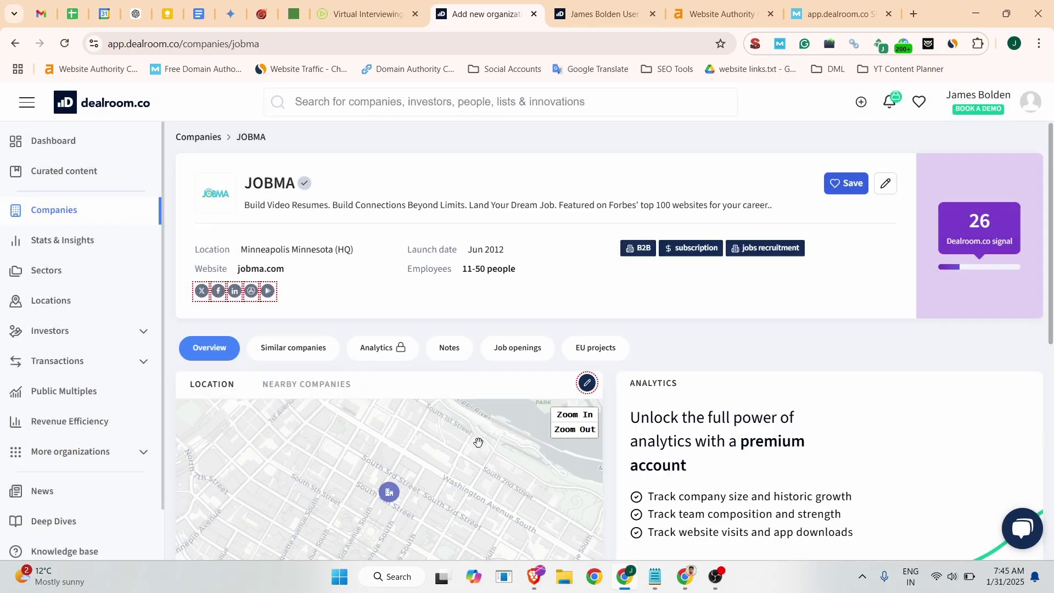
{"action": "left_click", "coordinate": [862, 103]}
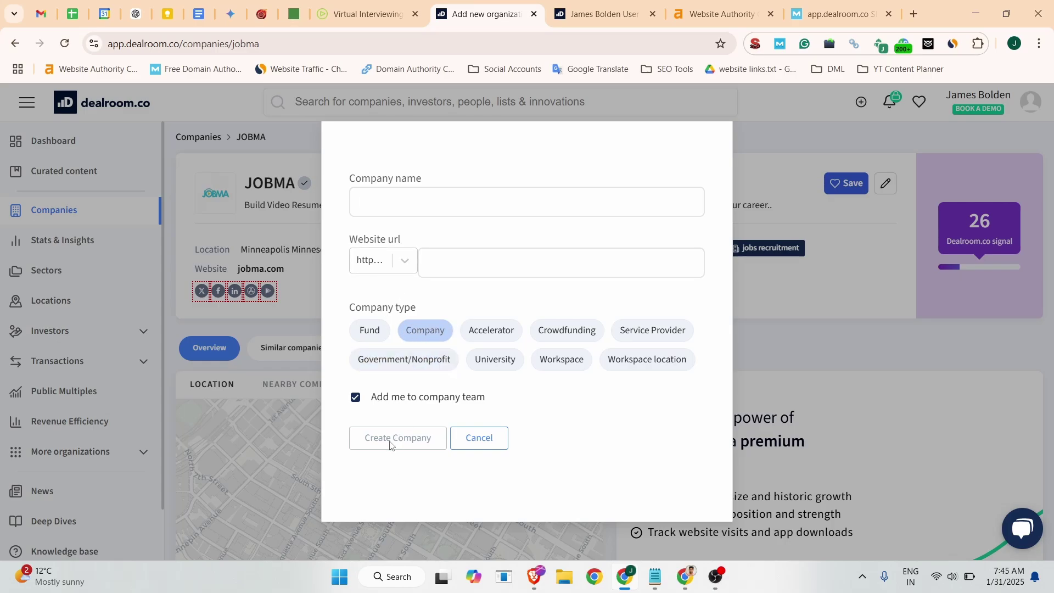
{"action": "left_click", "coordinate": [838, 239]}
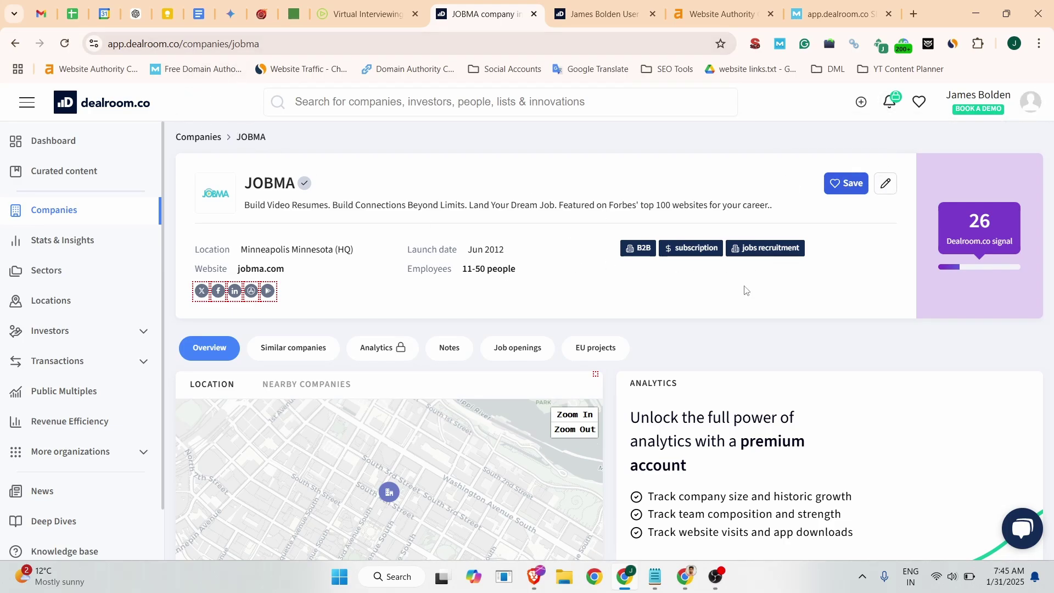
Claim JOBMA through Add yourself and make edits, then open its profile Edit dialog.
{"action": "left_click", "coordinate": [888, 185]}
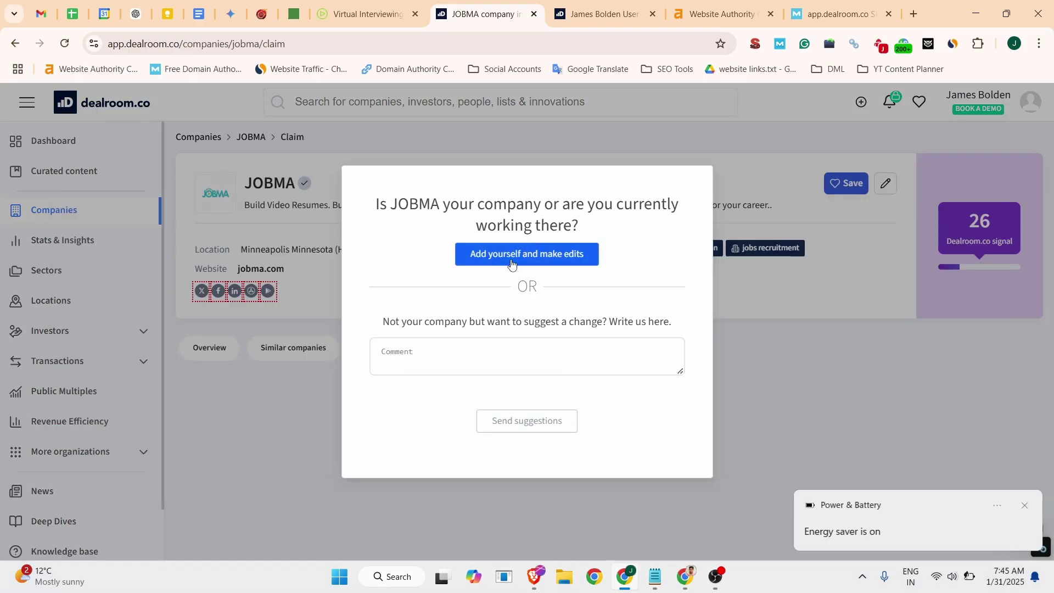
{"action": "left_click", "coordinate": [548, 256]}
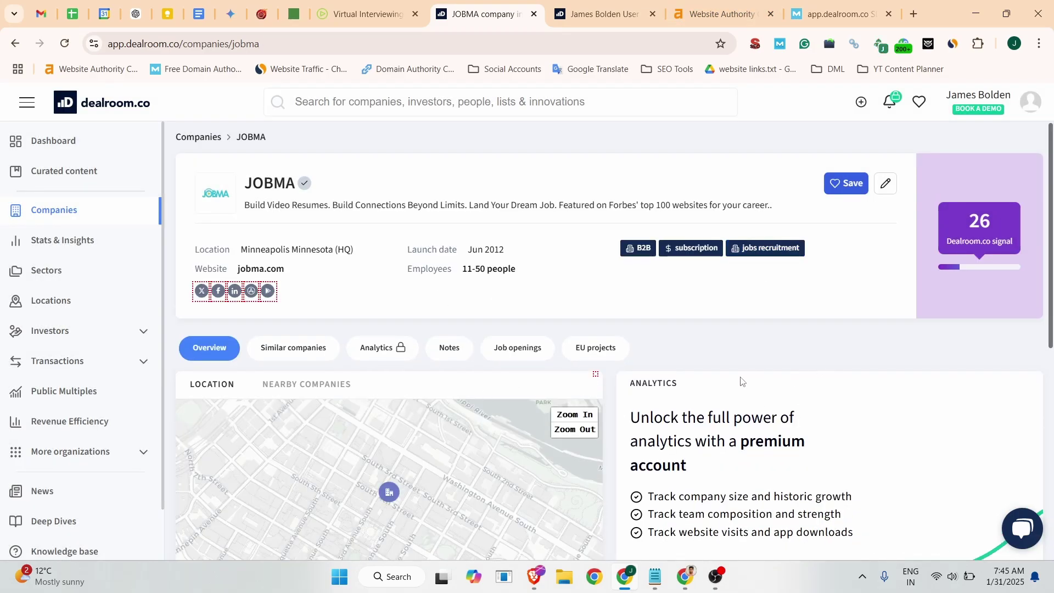
{"action": "left_click", "coordinate": [887, 185]}
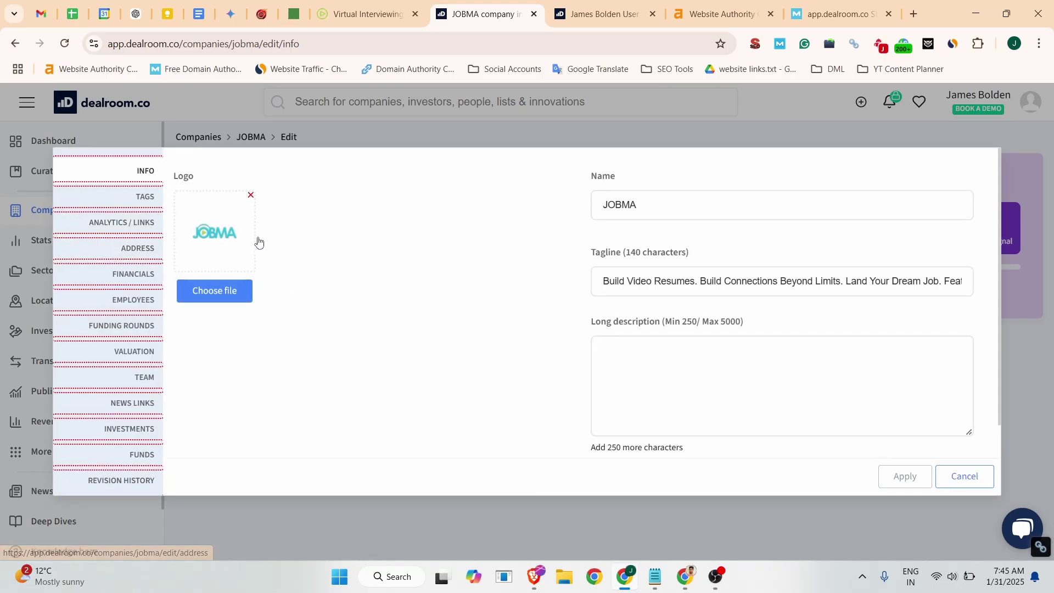
Paste the Jobma overview paragraphs from the Business Listing doc into Long description.
{"action": "triple_click", "coordinate": [739, 285]}
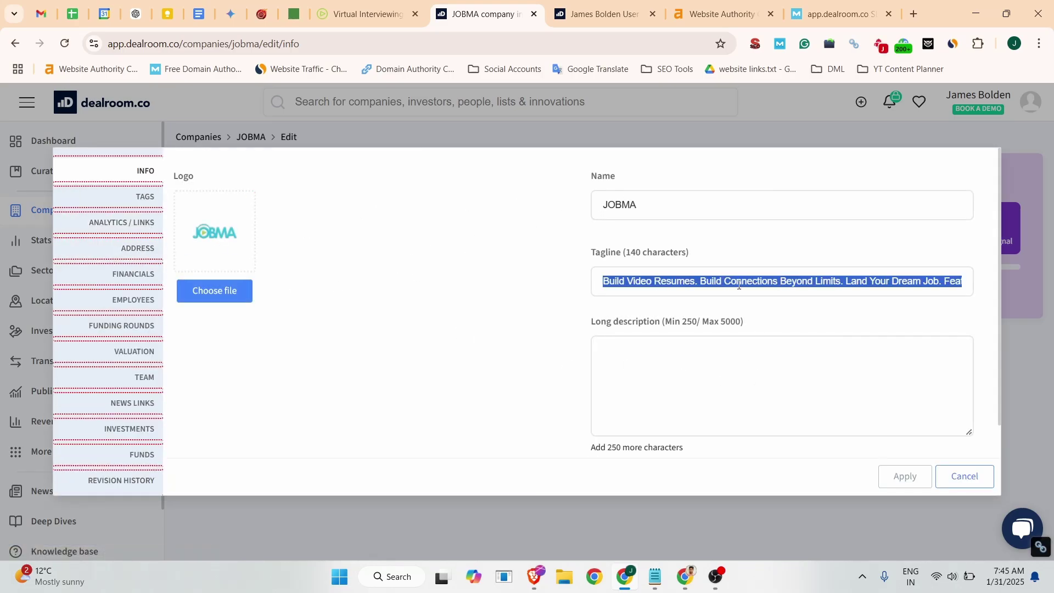
{"action": "left_click", "coordinate": [199, 6]}
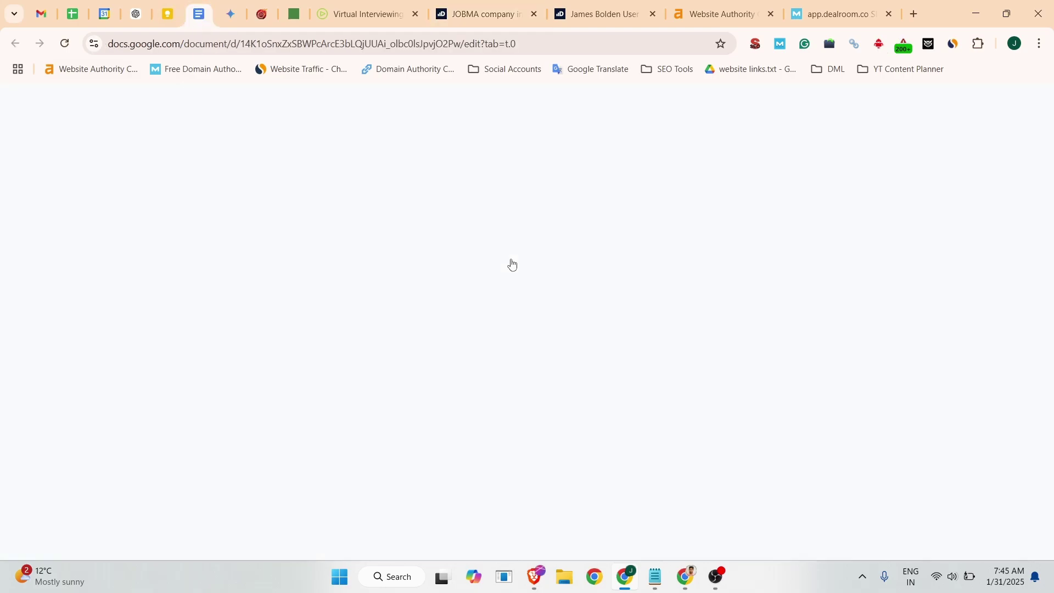
{"action": "left_click", "coordinate": [478, 14]}
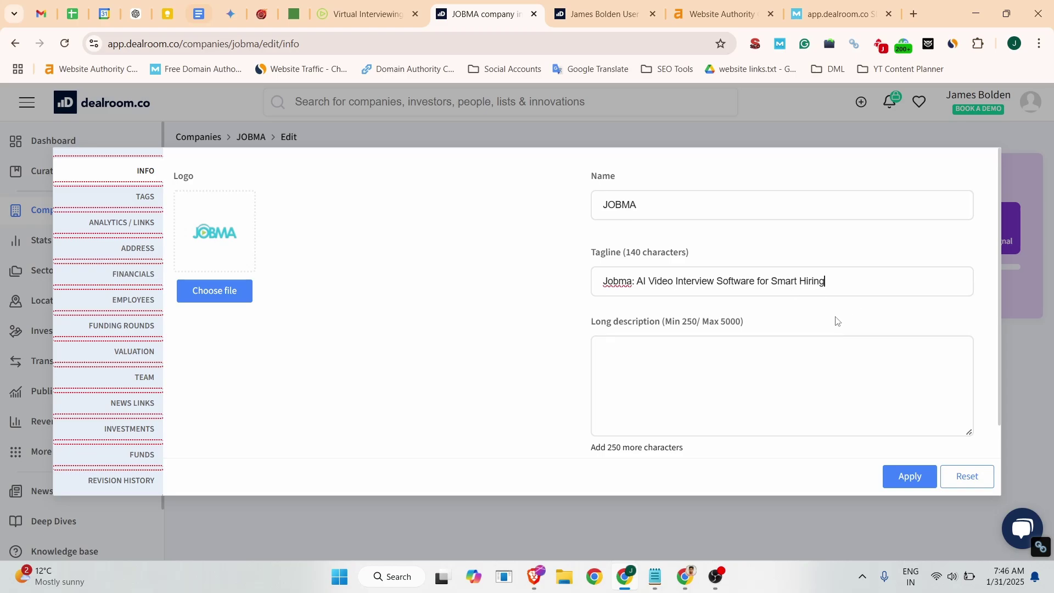
{"action": "left_click", "coordinate": [199, 13]}
{"action": "scroll", "coordinate": [539, 368], "scroll_direction": "down", "scroll_amount": 3}
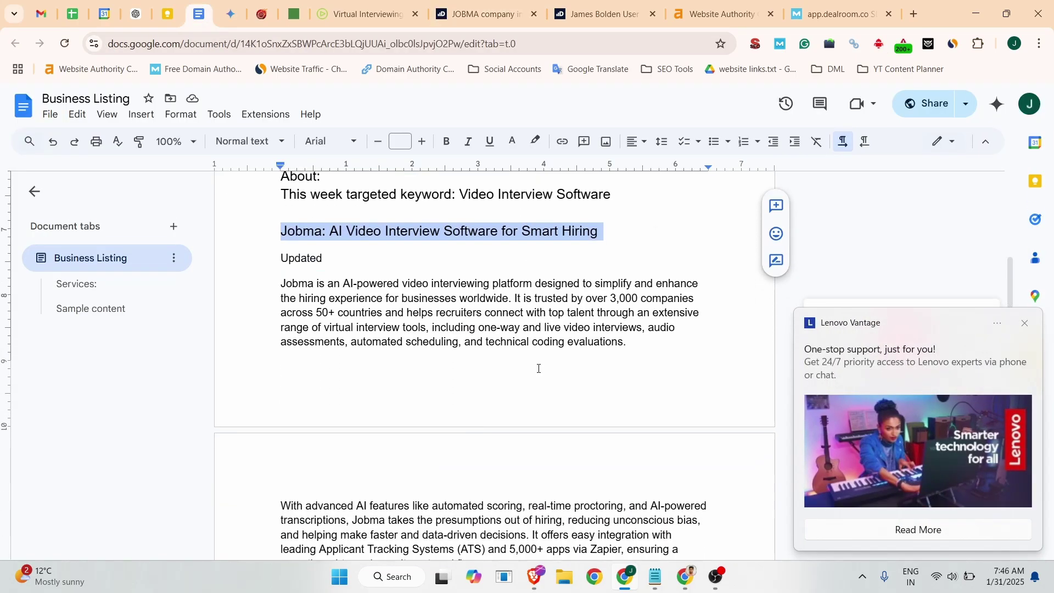
{"action": "left_click_drag", "start_coordinate": [640, 350], "coordinate": [256, 283]}
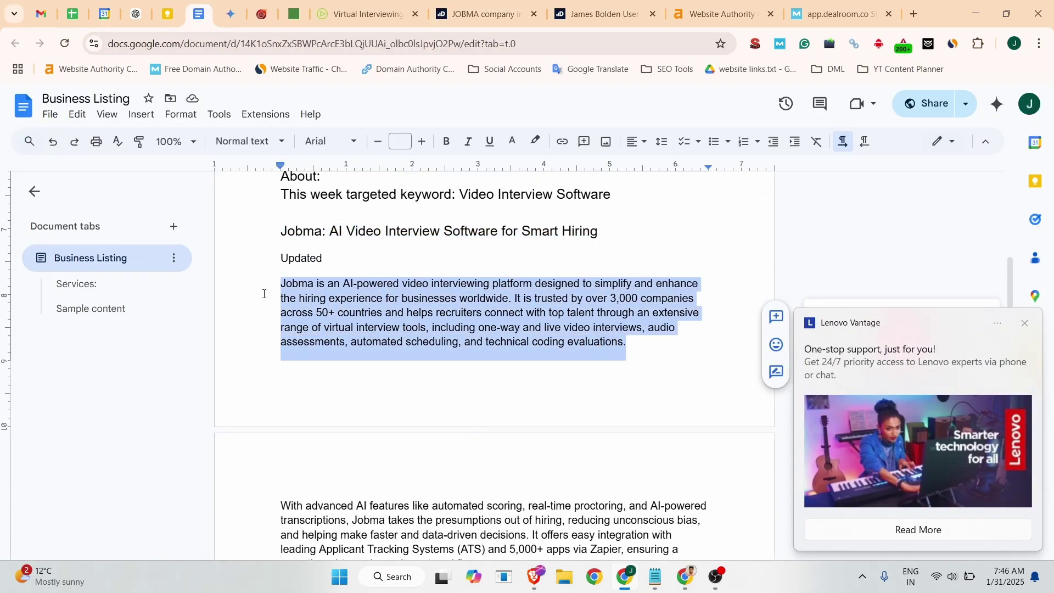
{"action": "left_click", "coordinate": [478, 14]}
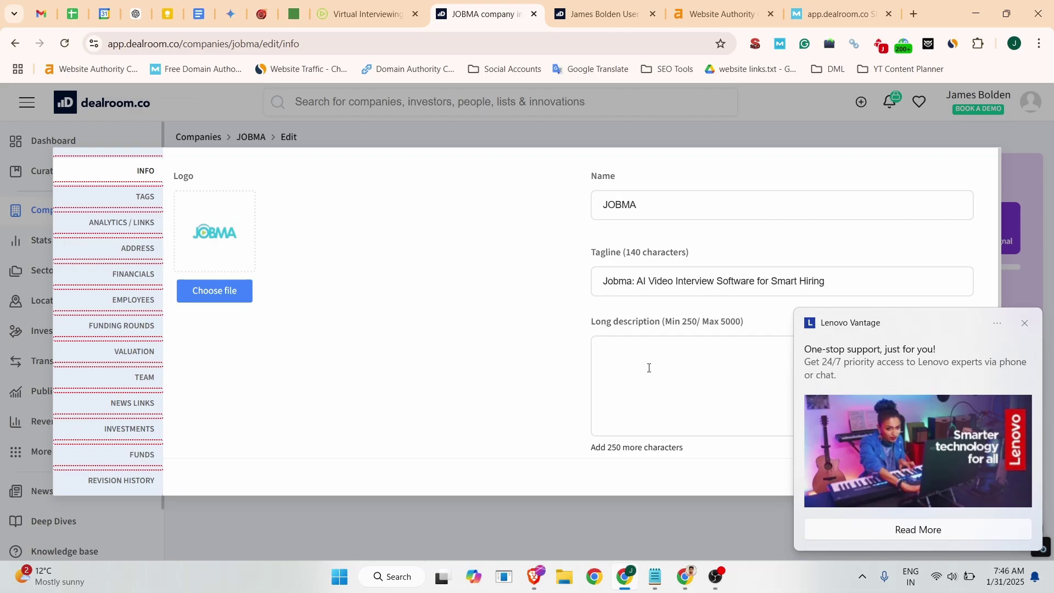
{"action": "key", "text": "ctrl+v"}
{"action": "left_click", "coordinate": [1025, 324]}
{"action": "key", "text": "ctrl+v"}
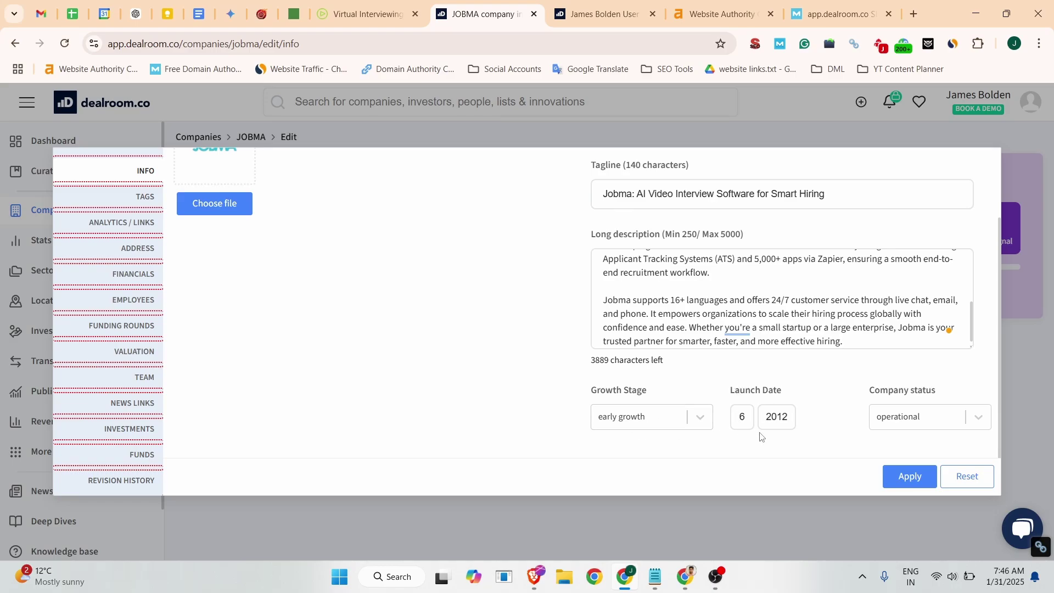
Replace the company logo with the jobma_logo image.
{"action": "scroll", "coordinate": [761, 438], "scroll_direction": "up", "scroll_amount": 5}
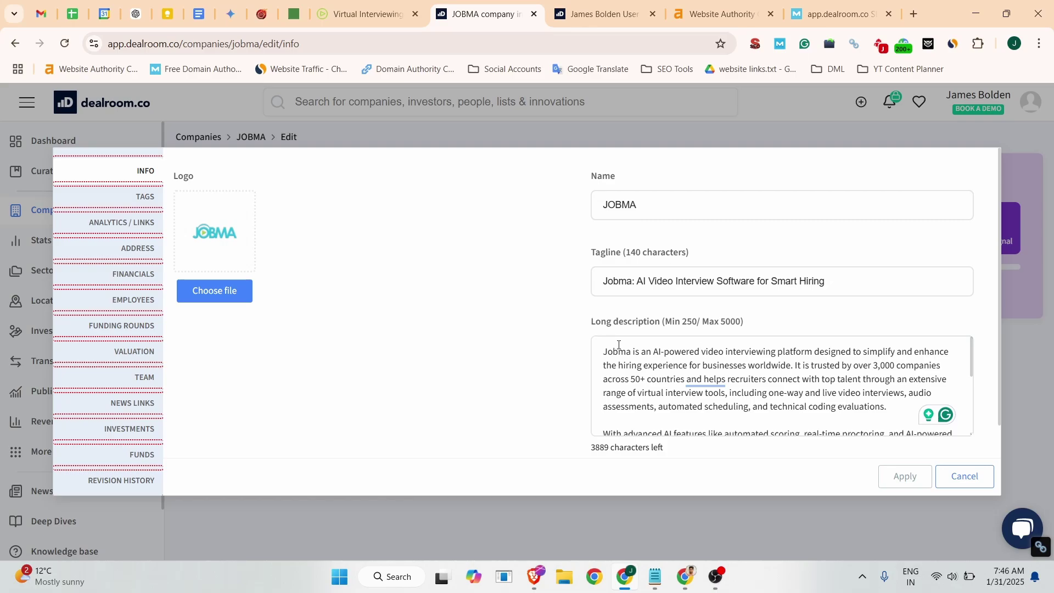
{"action": "mouse_move", "coordinate": [211, 242]}
{"action": "left_click", "coordinate": [215, 288]}
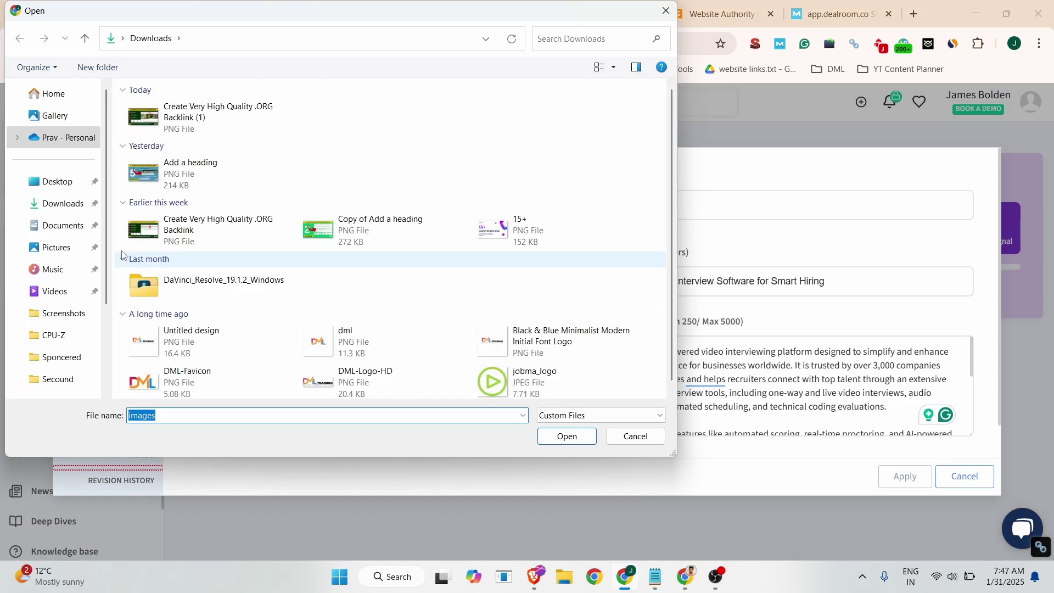
{"action": "key", "text": "Escape"}
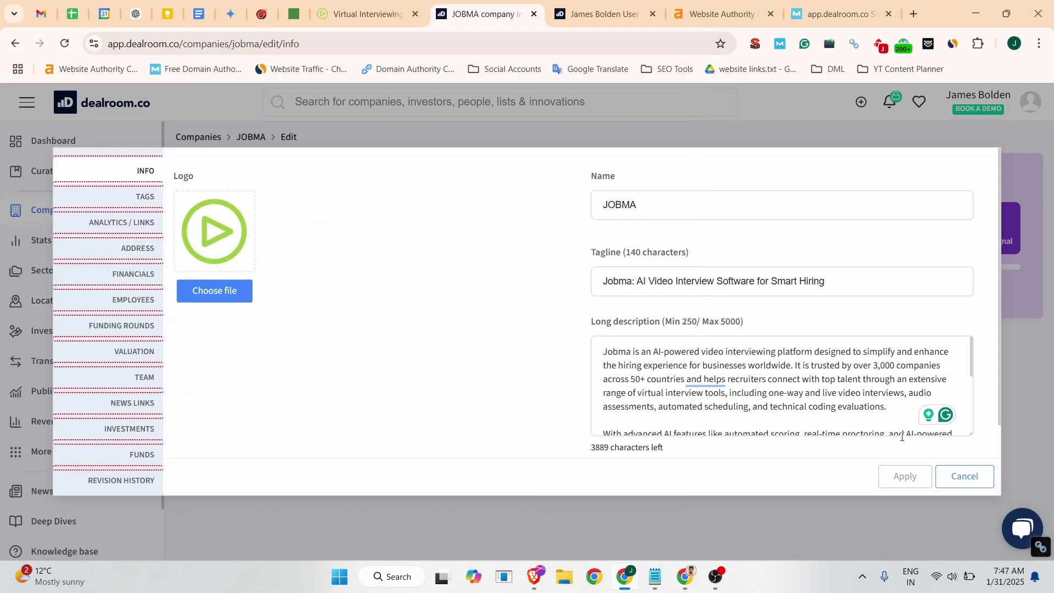
Look through JOBMA's tag options in the Tags section.
{"action": "left_click", "coordinate": [142, 203]}
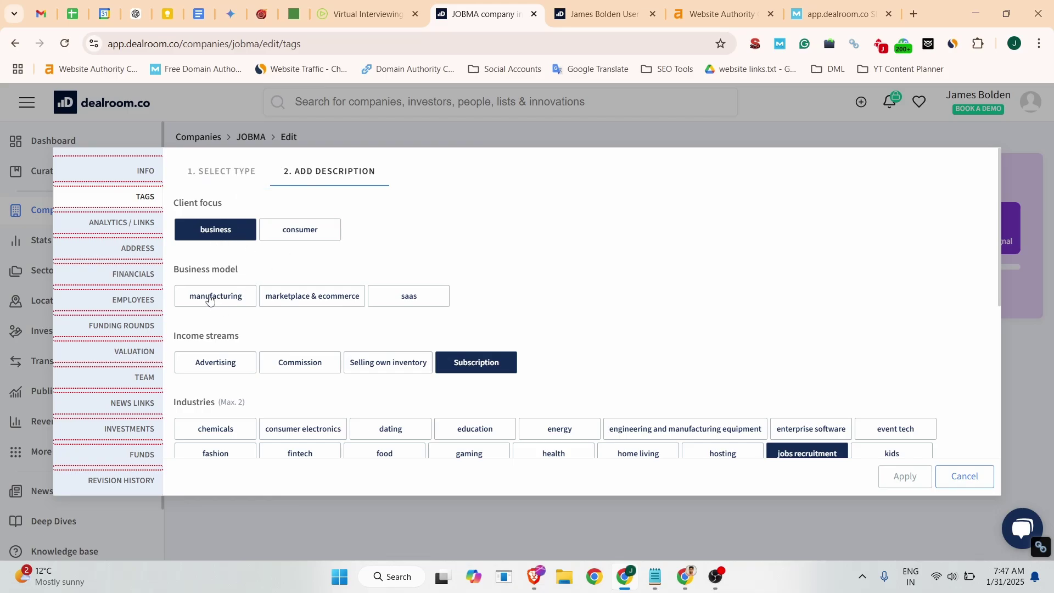
{"action": "scroll", "coordinate": [530, 276], "scroll_direction": "down", "scroll_amount": 1}
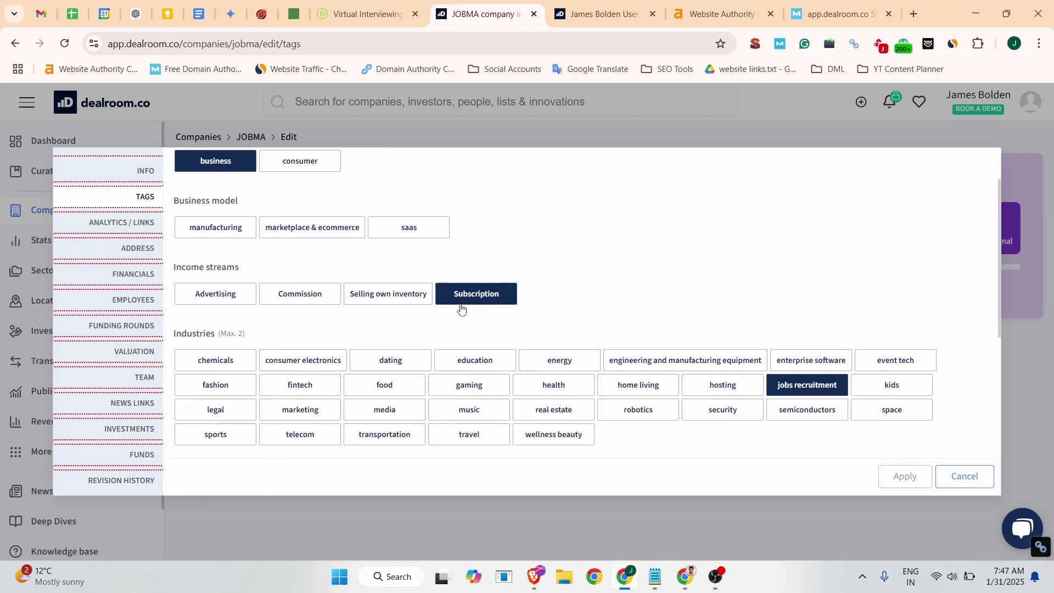
{"action": "scroll", "coordinate": [426, 311], "scroll_direction": "down", "scroll_amount": 1}
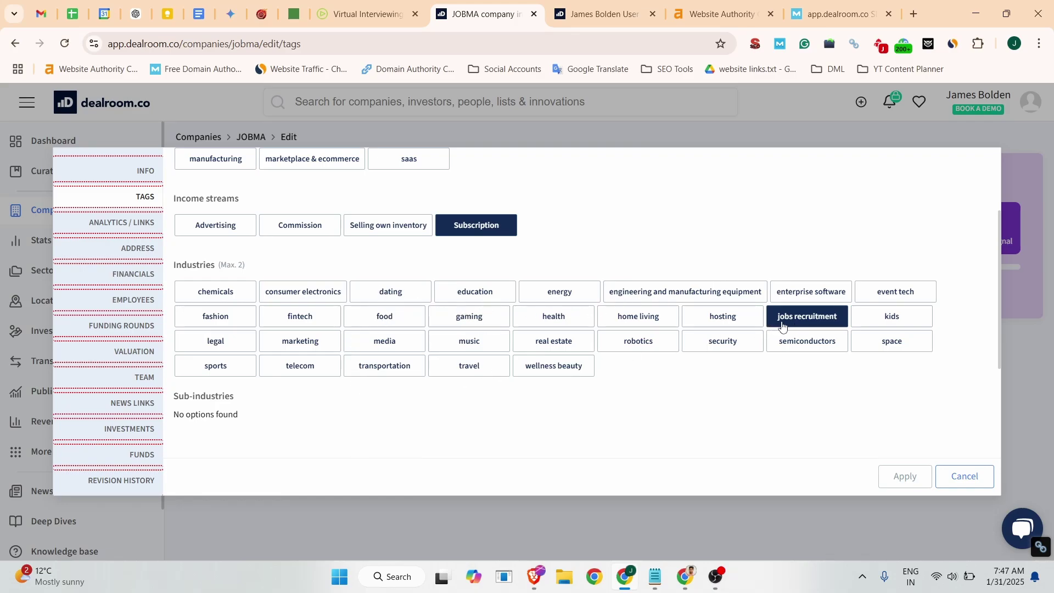
{"action": "scroll", "coordinate": [317, 292], "scroll_direction": "up", "scroll_amount": 3}
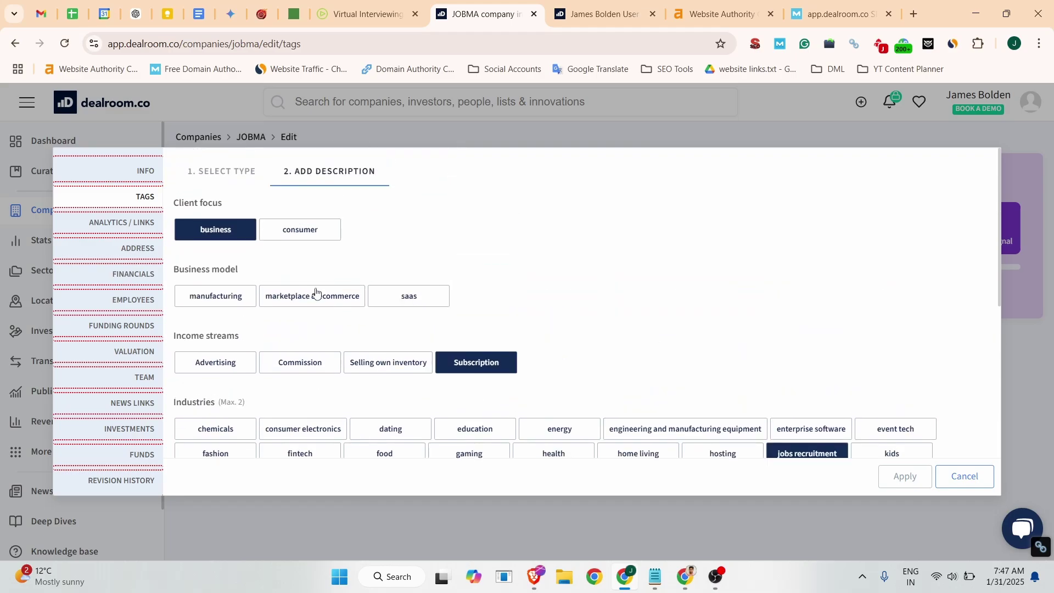
Set the company type to Mature Company and bring up Analytics / Links.
{"action": "left_click", "coordinate": [244, 179]}
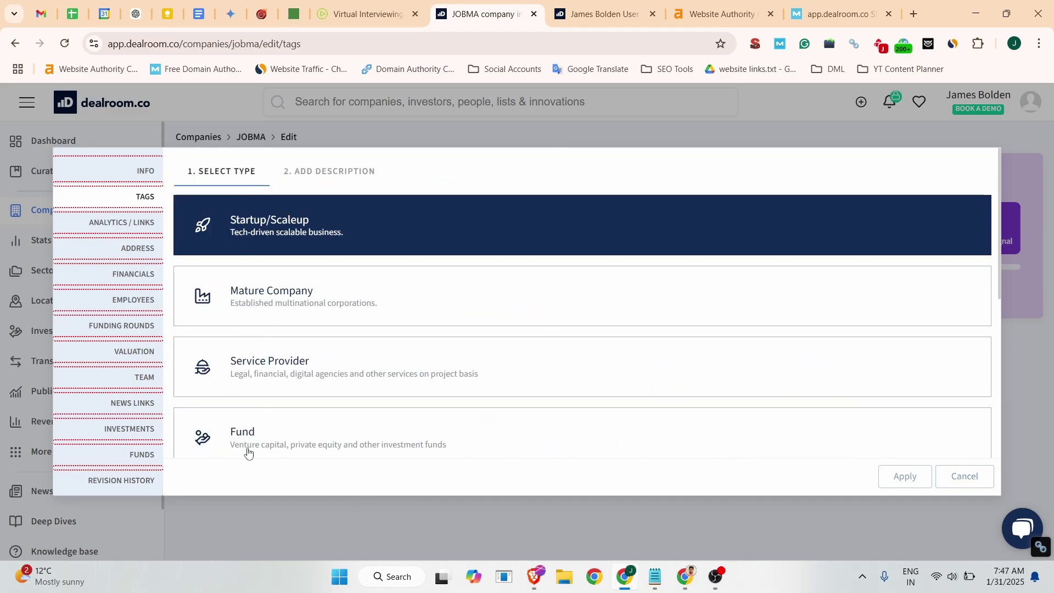
{"action": "left_click", "coordinate": [264, 305]}
{"action": "left_click", "coordinate": [137, 233]}
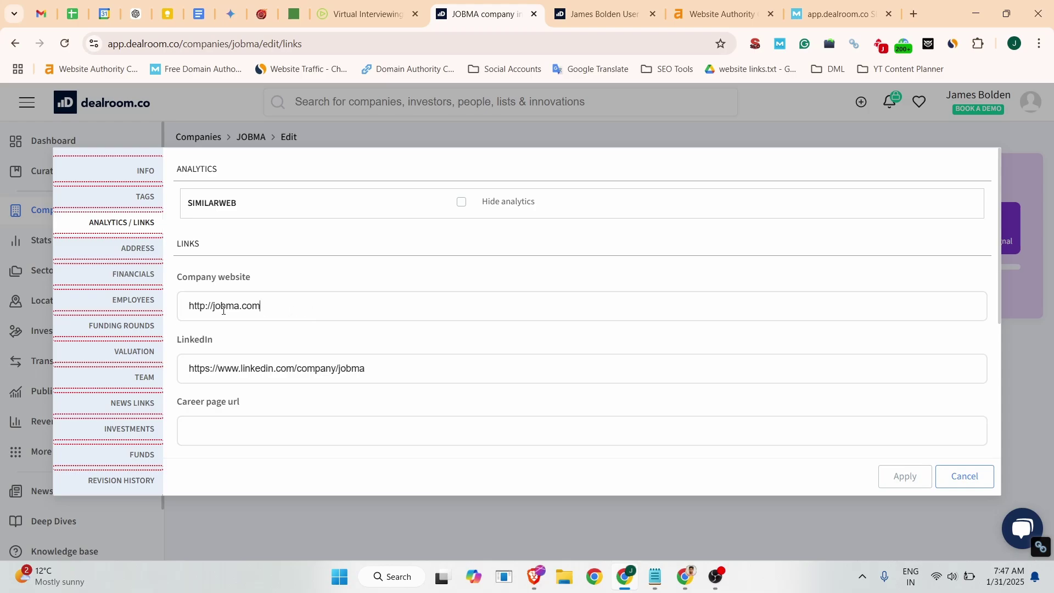
{"action": "key", "text": "ctrl+a"}
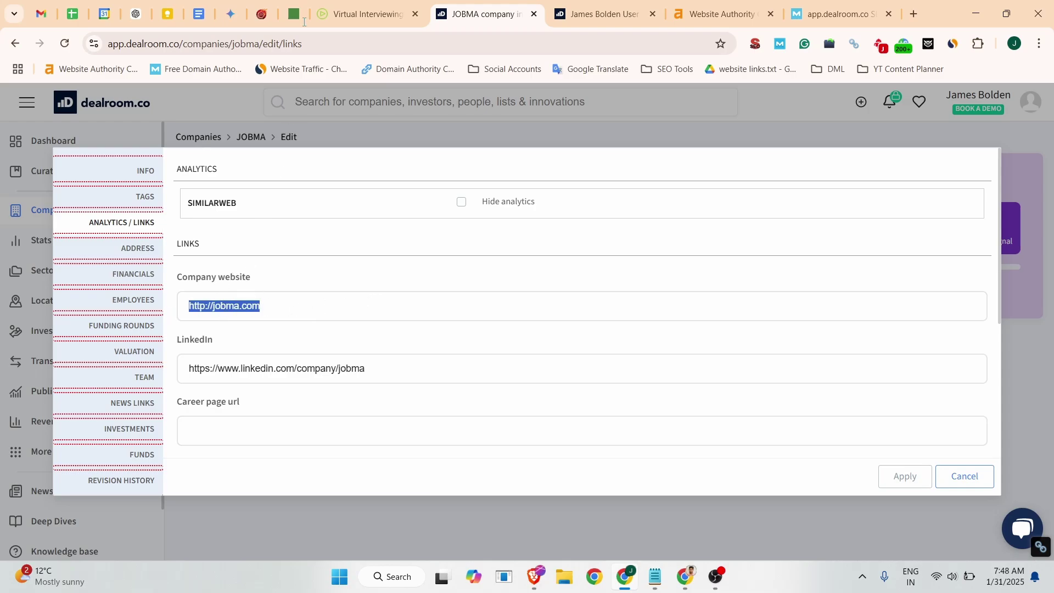
{"action": "left_click", "coordinate": [335, 15]}
{"action": "key", "text": "ctrl+l"}
{"action": "key", "text": "ctrl+c"}
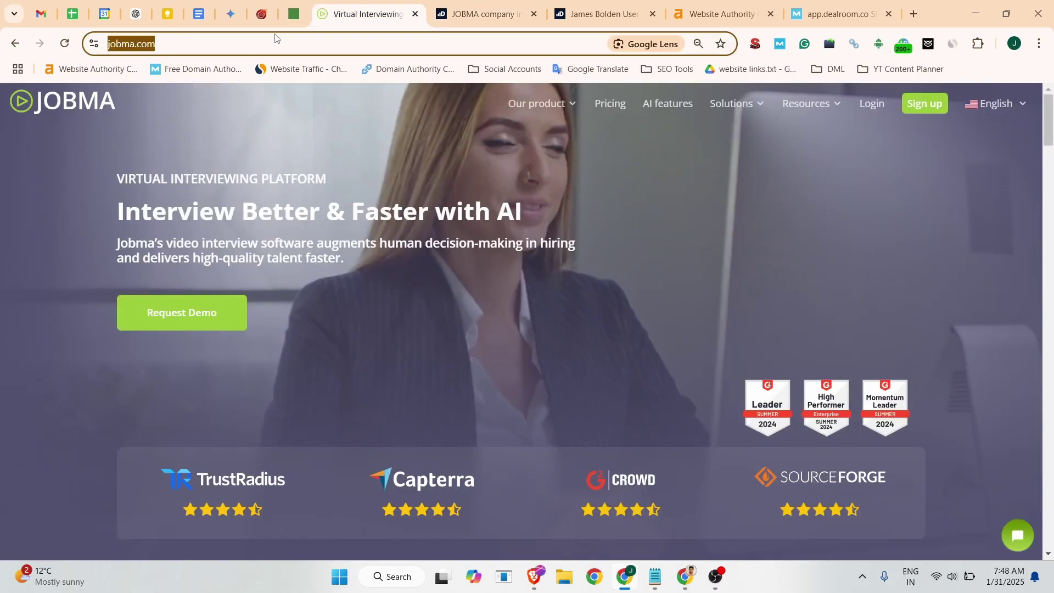
{"action": "left_click", "coordinate": [475, 5]}
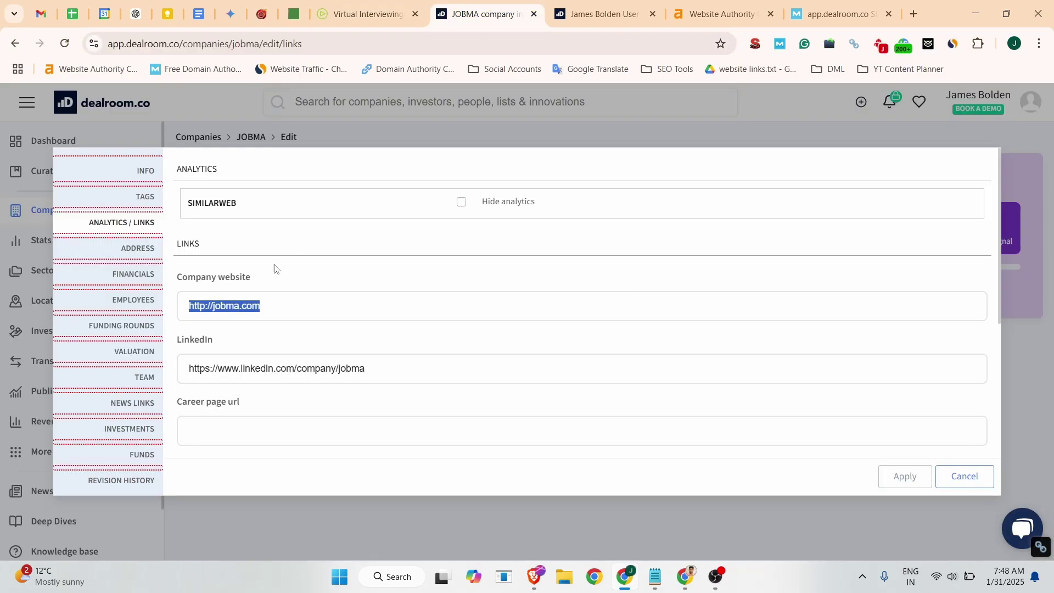
{"action": "key", "text": "ctrl+v"}
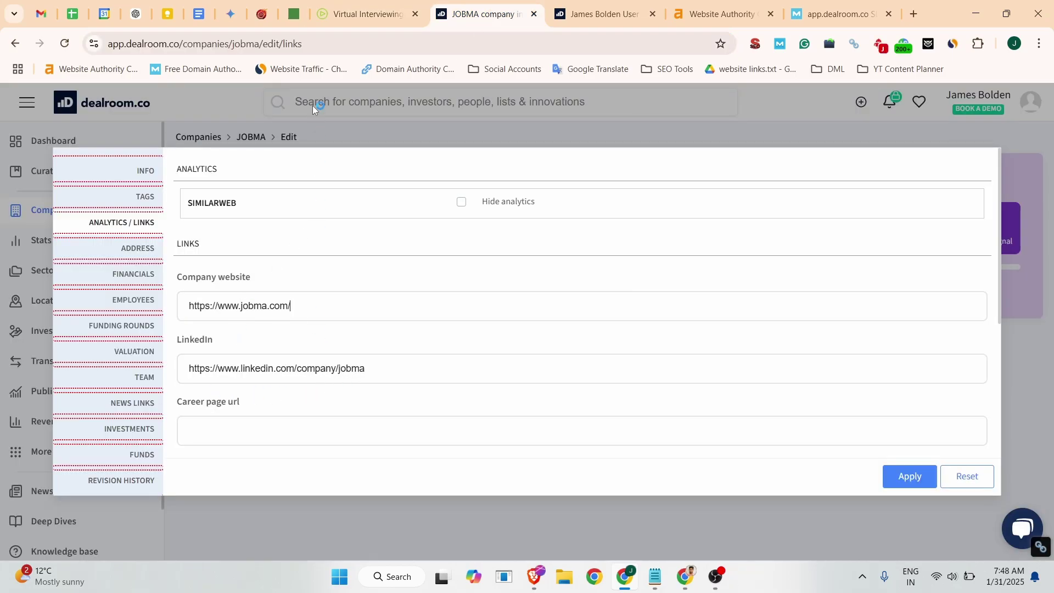
Replace the LinkedIn URL with the one copied from the Business Listing doc.
{"action": "scroll", "coordinate": [258, 362], "scroll_direction": "down", "scroll_amount": 5}
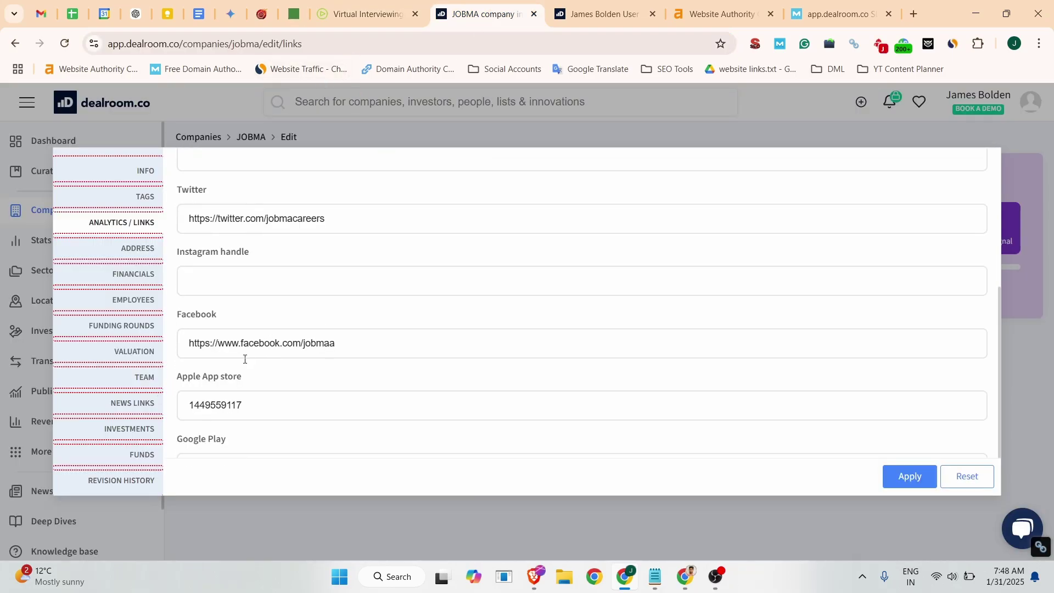
{"action": "scroll", "coordinate": [242, 369], "scroll_direction": "up", "scroll_amount": 5}
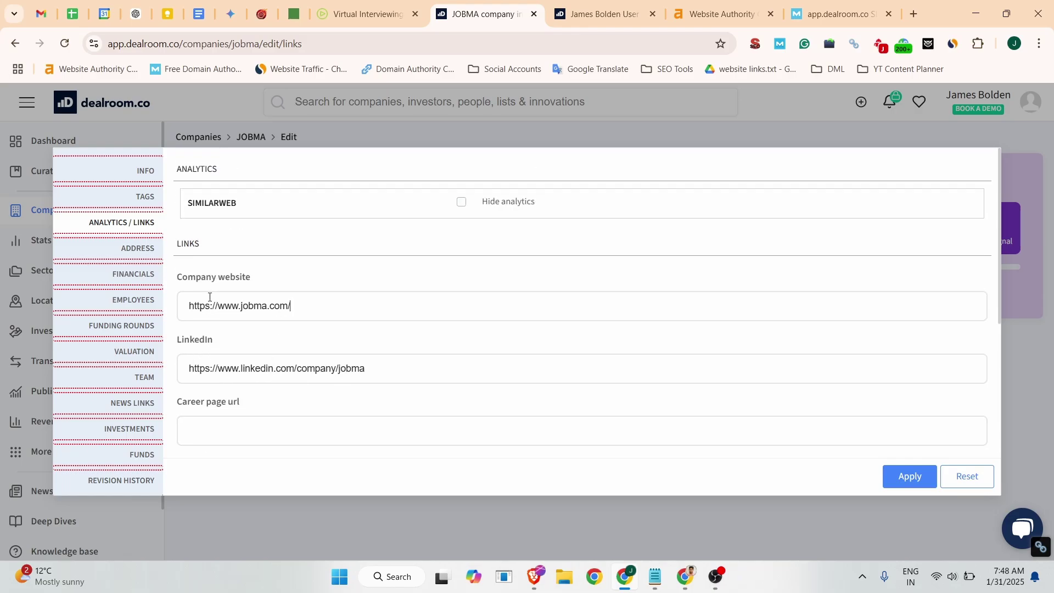
{"action": "key", "text": "ctrl+6"}
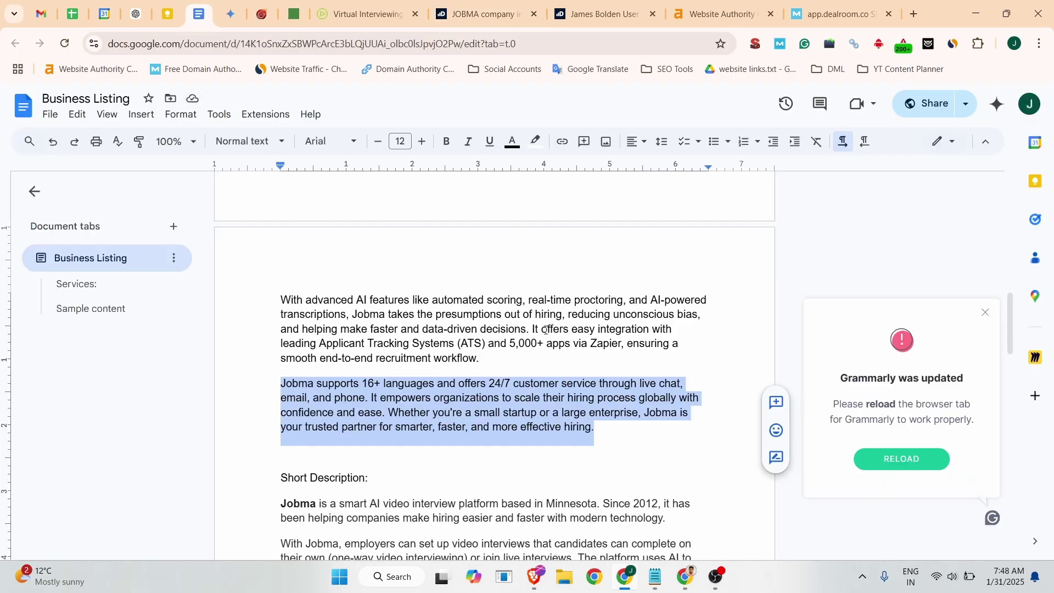
{"action": "scroll", "coordinate": [511, 388], "scroll_direction": "down", "scroll_amount": 3}
{"action": "scroll", "coordinate": [494, 379], "scroll_direction": "up", "scroll_amount": 20}
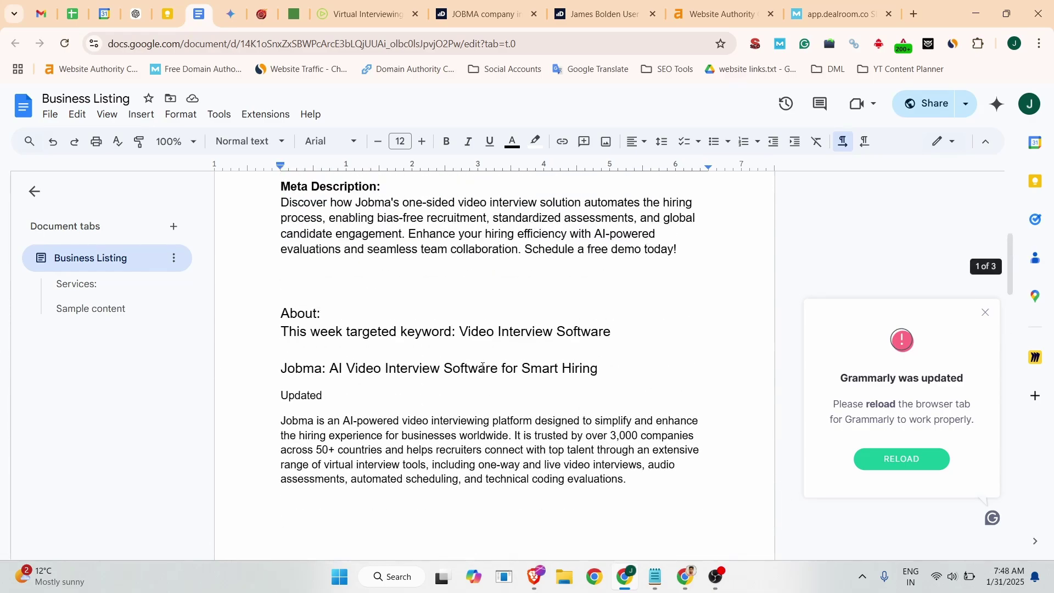
{"action": "scroll", "coordinate": [463, 376], "scroll_direction": "down", "scroll_amount": 10}
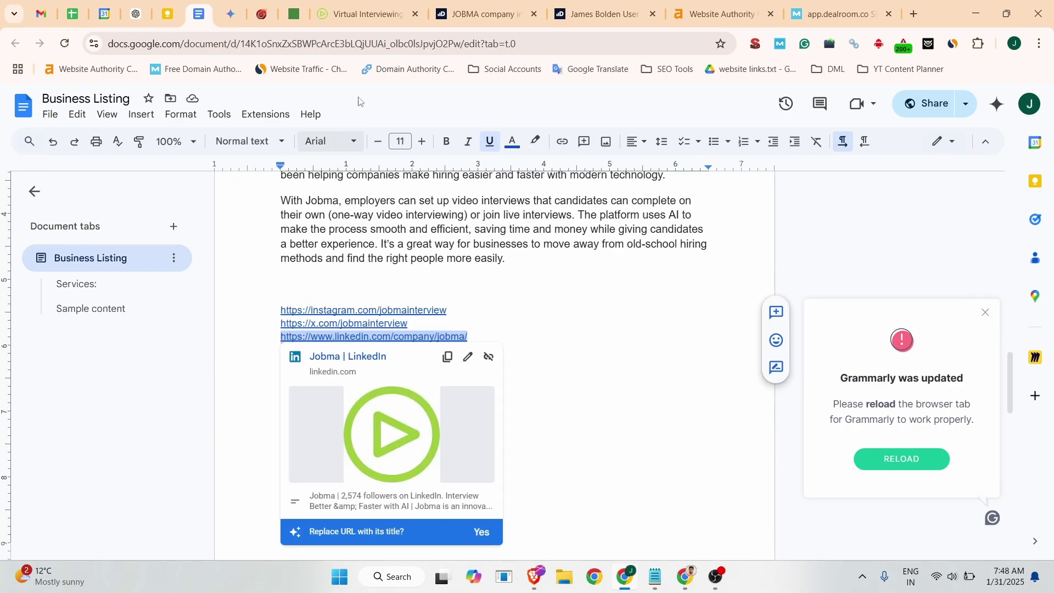
{"action": "left_click", "coordinate": [469, 10]}
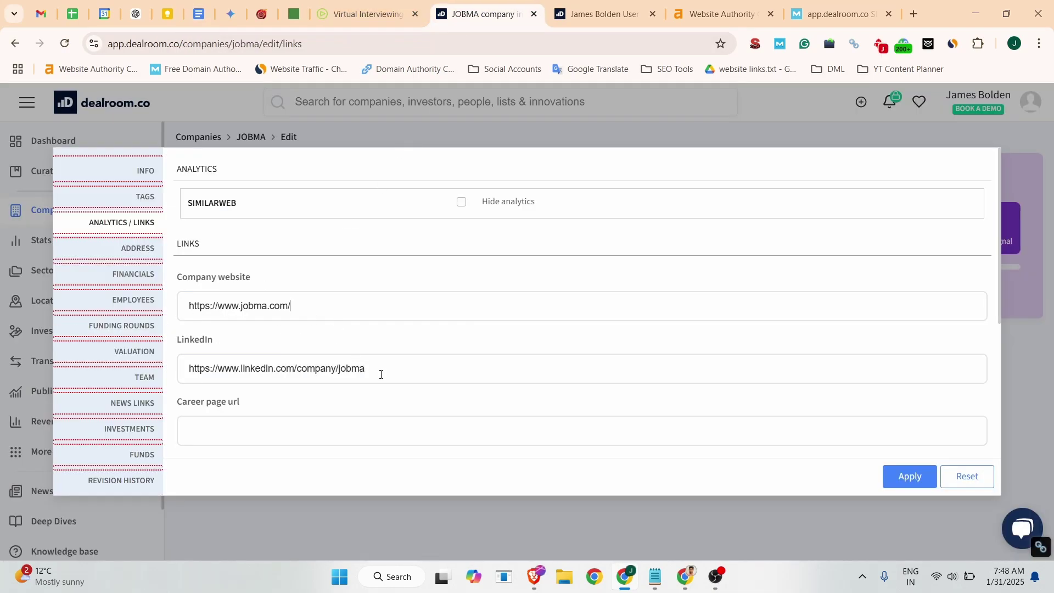
{"action": "left_click_drag", "start_coordinate": [382, 375], "coordinate": [177, 370]}
{"action": "type", "text": "https://www.linkedin.com/company/jobma/"}
{"action": "scroll", "coordinate": [209, 294], "scroll_direction": "down", "scroll_amount": 3}
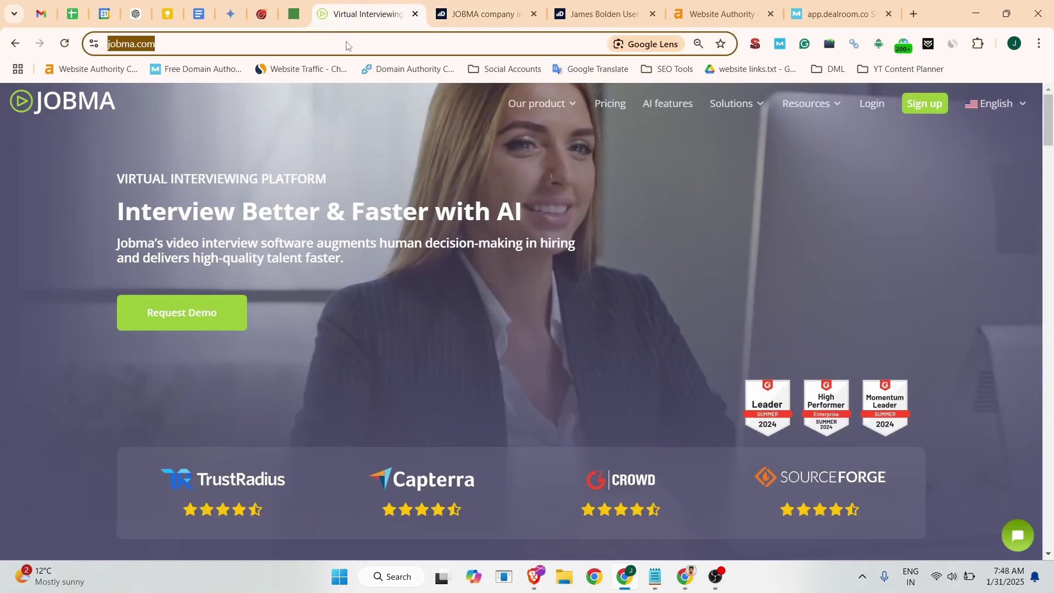
Fill the Instagram handle with the copied Instagram link and apply the links.
{"action": "left_click", "coordinate": [365, 14]}
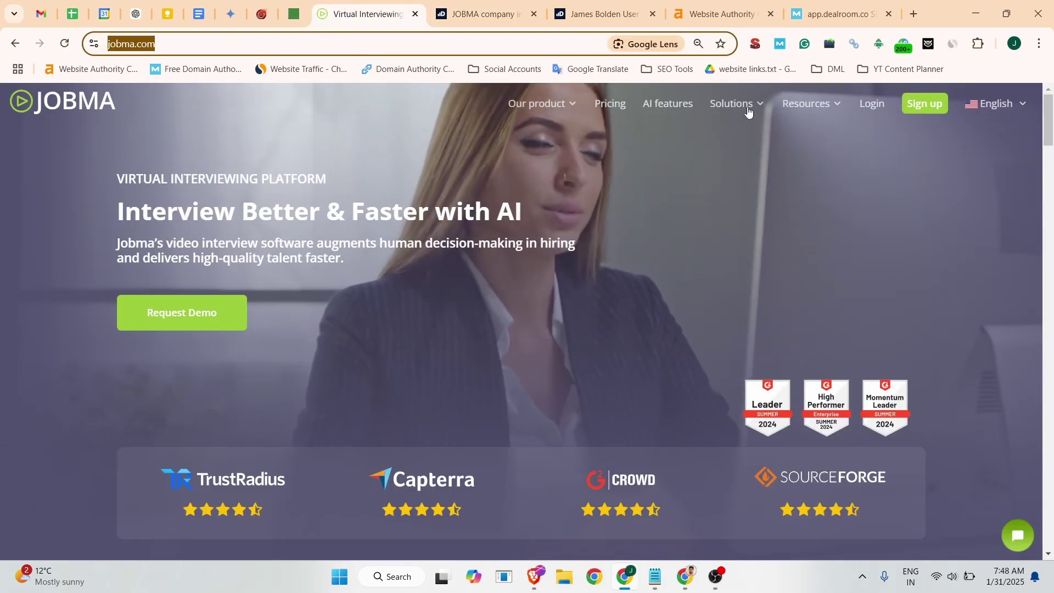
{"action": "scroll", "coordinate": [604, 308], "scroll_direction": "down", "scroll_amount": 20}
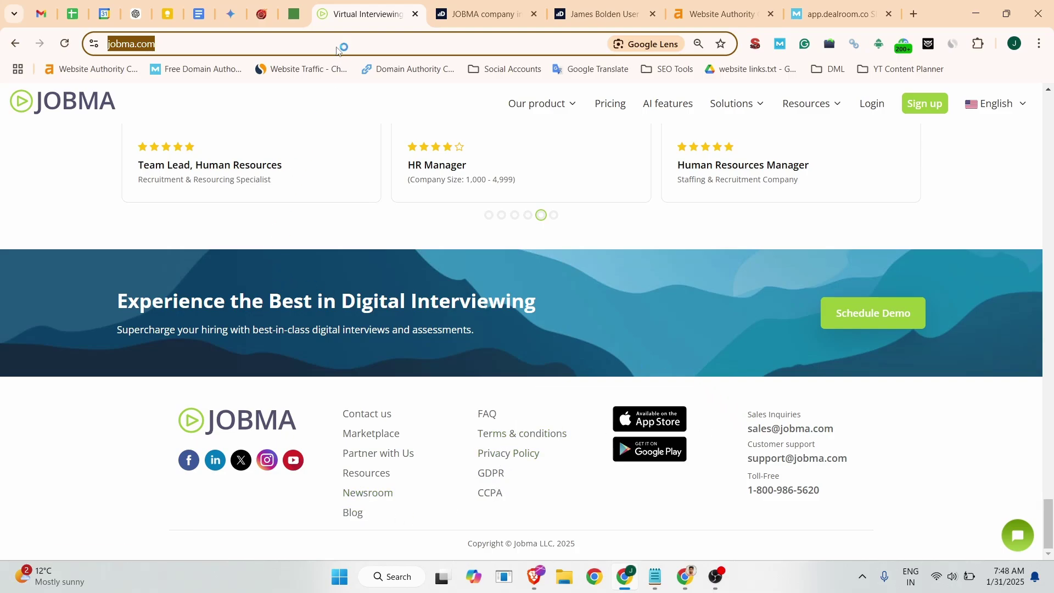
{"action": "left_click", "coordinate": [502, 12]}
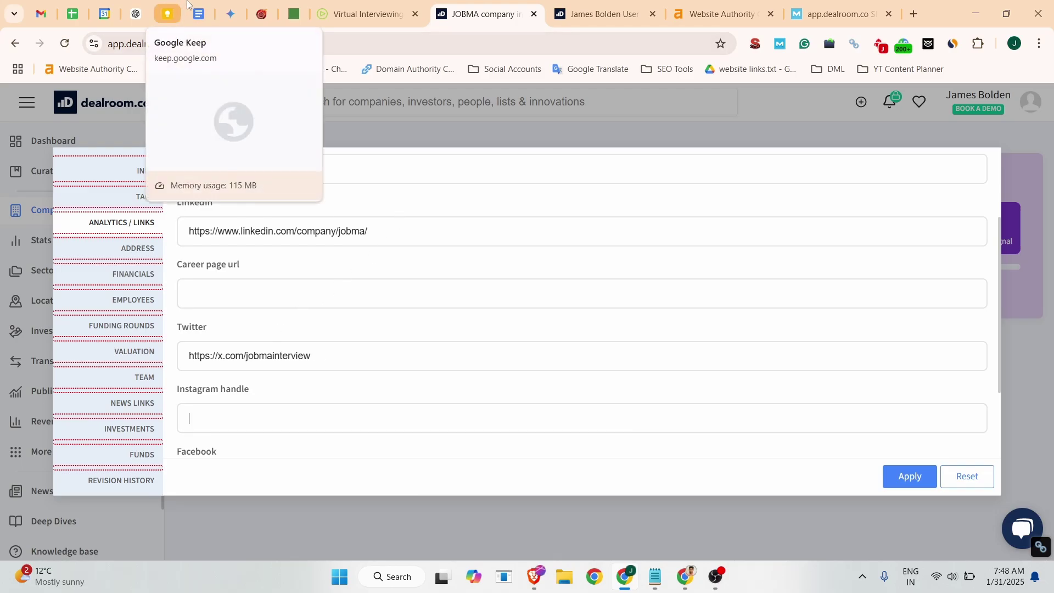
{"action": "left_click", "coordinate": [197, 14]}
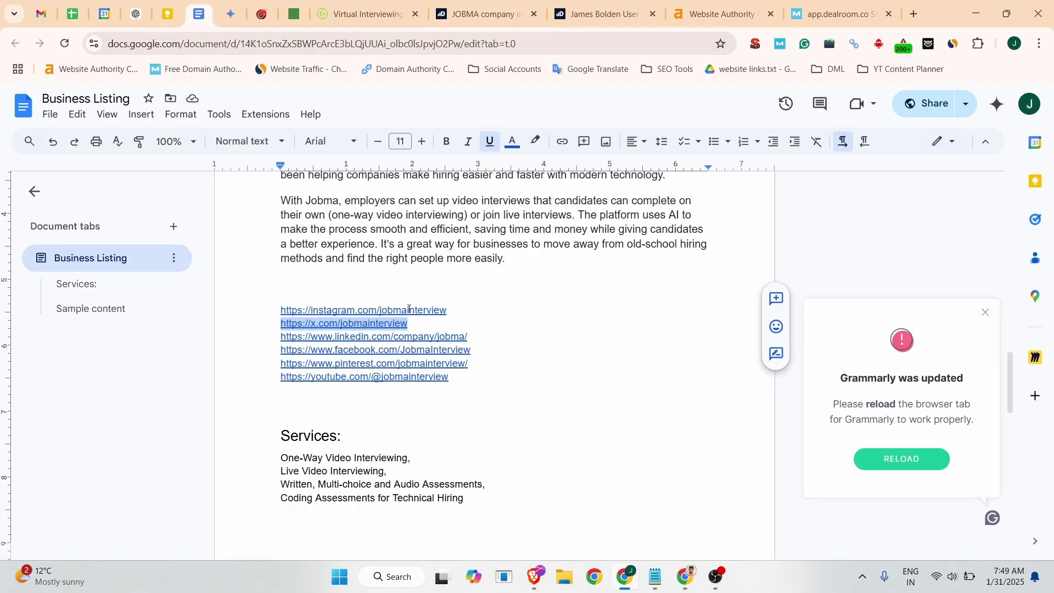
{"action": "left_click_drag", "start_coordinate": [449, 312], "coordinate": [273, 307]}
{"action": "key", "text": "ctrl+c"}
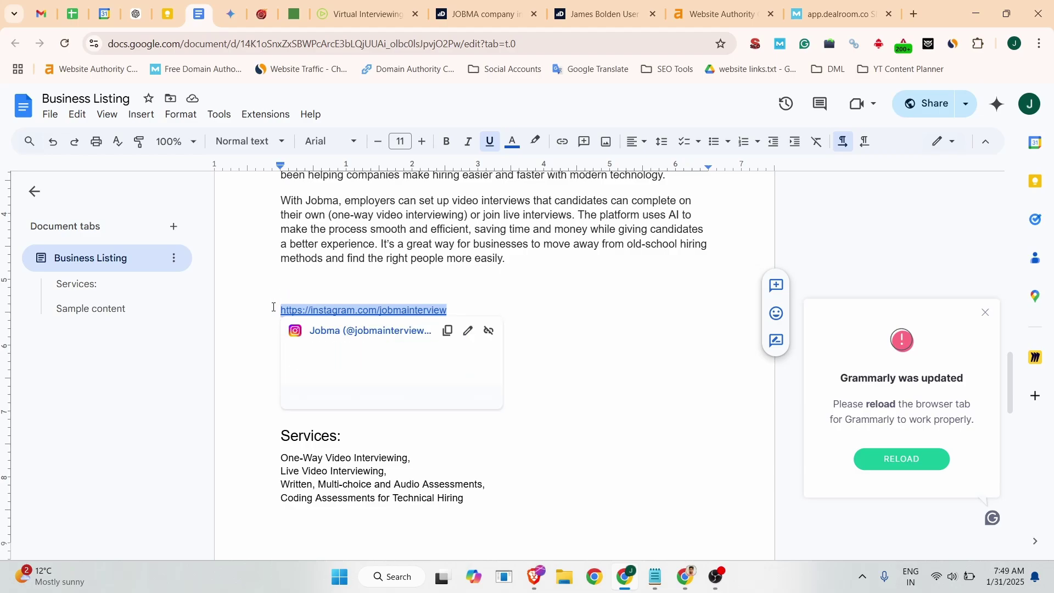
{"action": "left_click", "coordinate": [477, 13]}
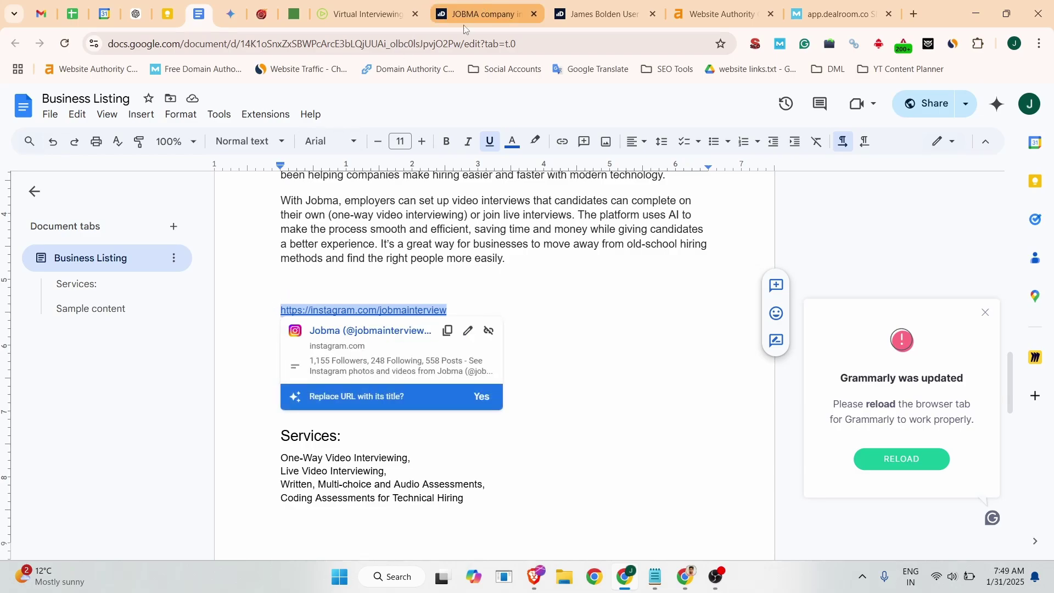
{"action": "key", "text": "ctrl+v"}
{"action": "scroll", "coordinate": [252, 341], "scroll_direction": "down", "scroll_amount": 3}
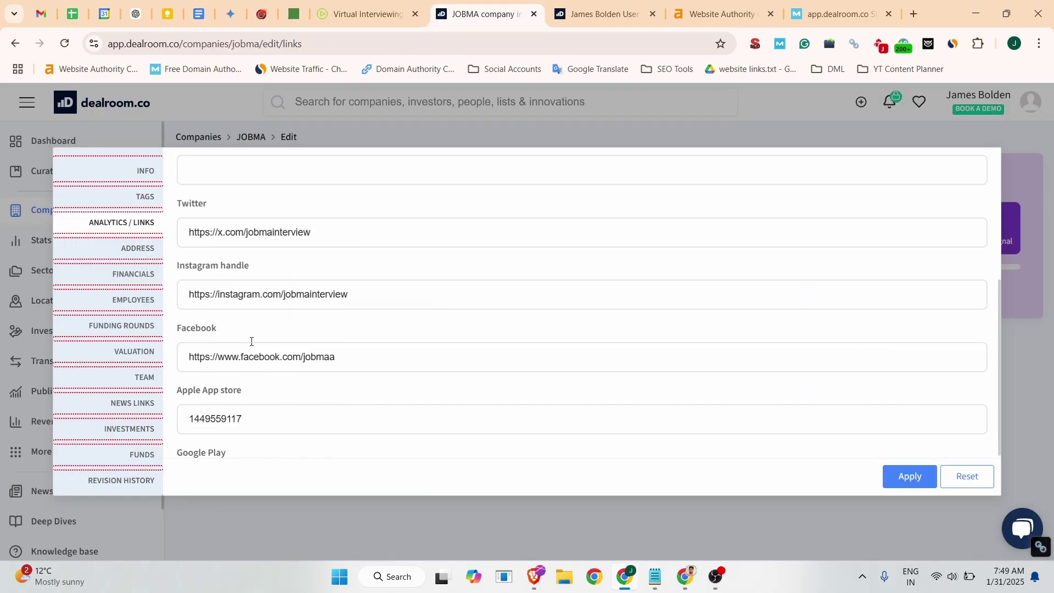
{"action": "scroll", "coordinate": [256, 379], "scroll_direction": "down", "scroll_amount": 1}
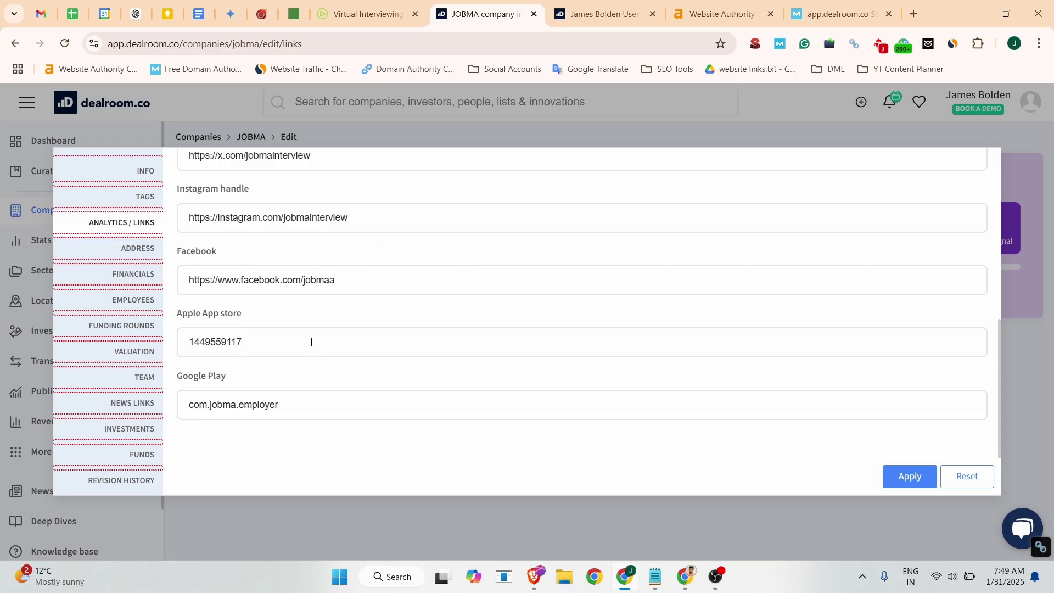
{"action": "left_click", "coordinate": [907, 477]}
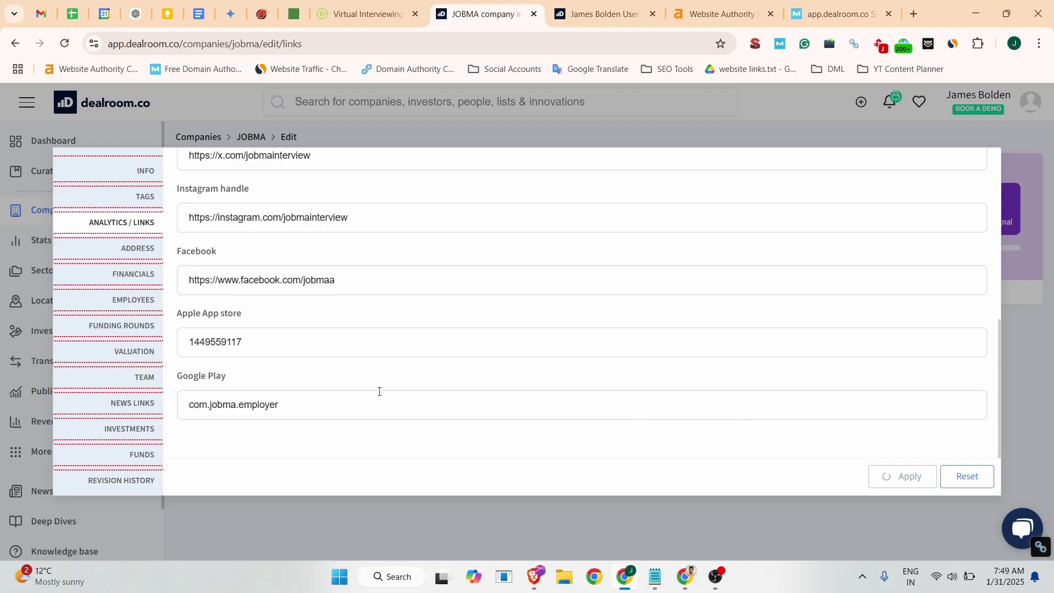
Remove the existing Minneapolis office location from JOBMA's address settings.
{"action": "left_click", "coordinate": [137, 247]}
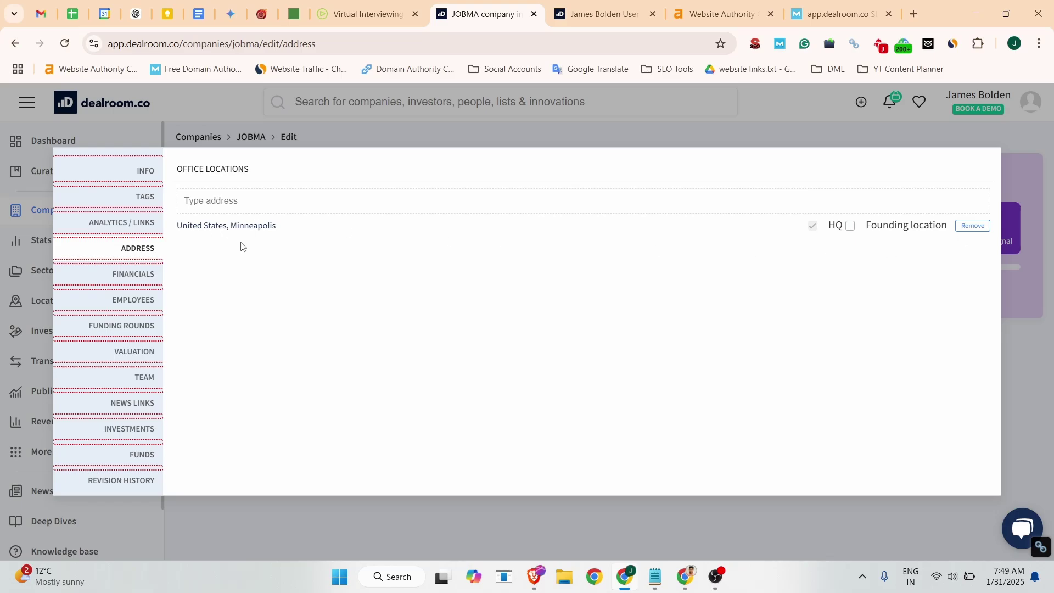
{"action": "left_click", "coordinate": [966, 227]}
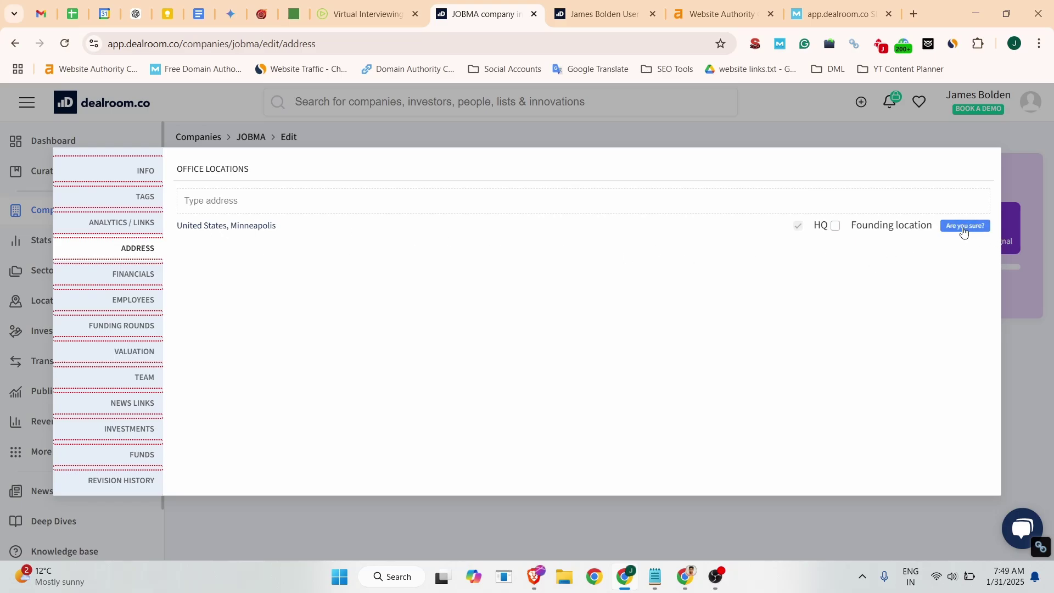
{"action": "left_click", "coordinate": [971, 228]}
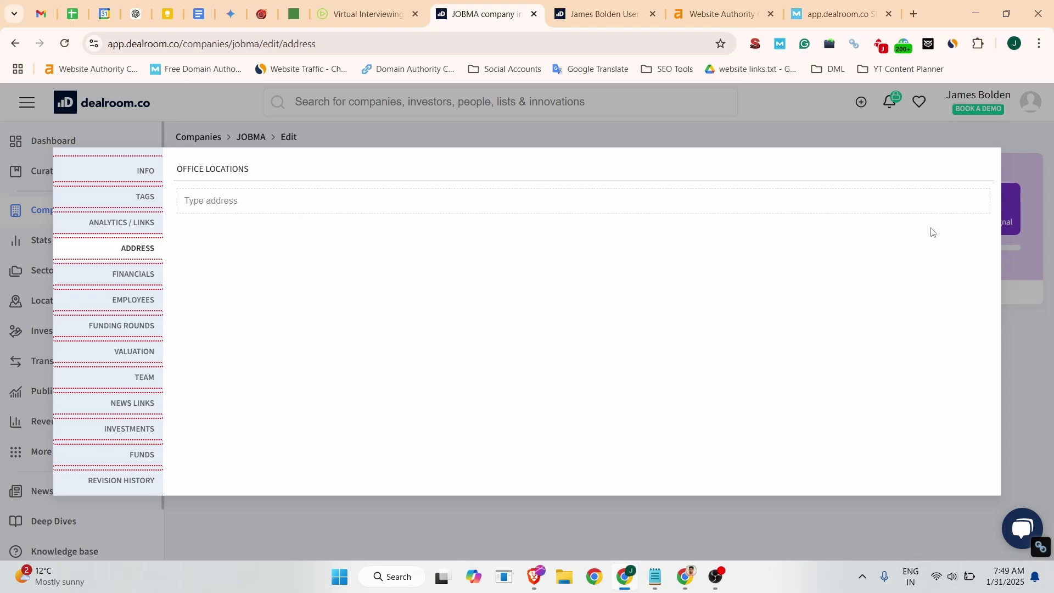
Add the Minnetonka, Minnesota headquarters address as the new office location.
{"action": "left_click", "coordinate": [236, 198]}
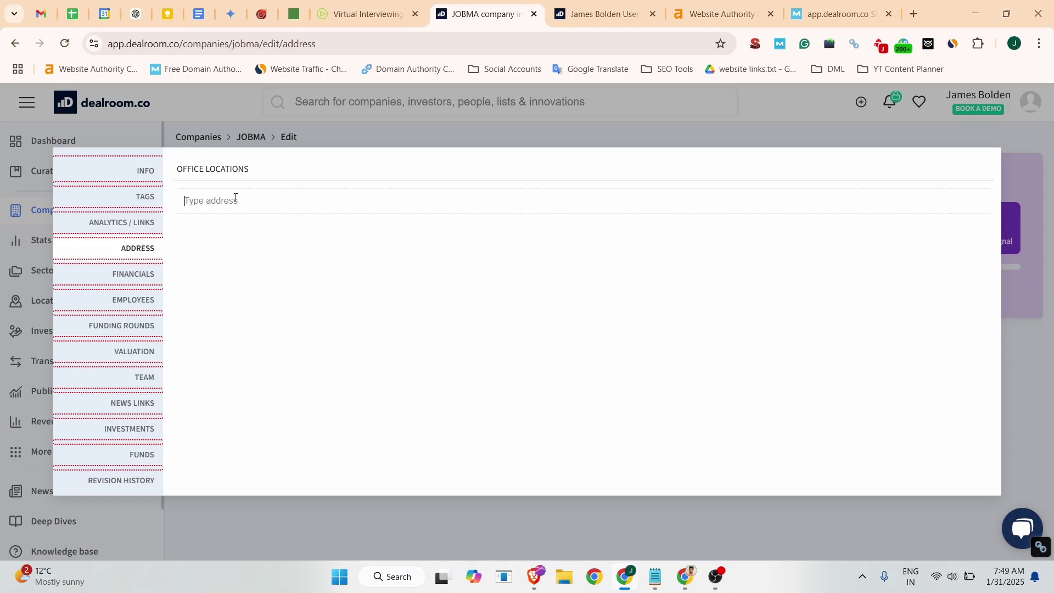
{"action": "left_click", "coordinate": [199, 14]}
{"action": "scroll", "coordinate": [434, 350], "scroll_direction": "up", "scroll_amount": 6}
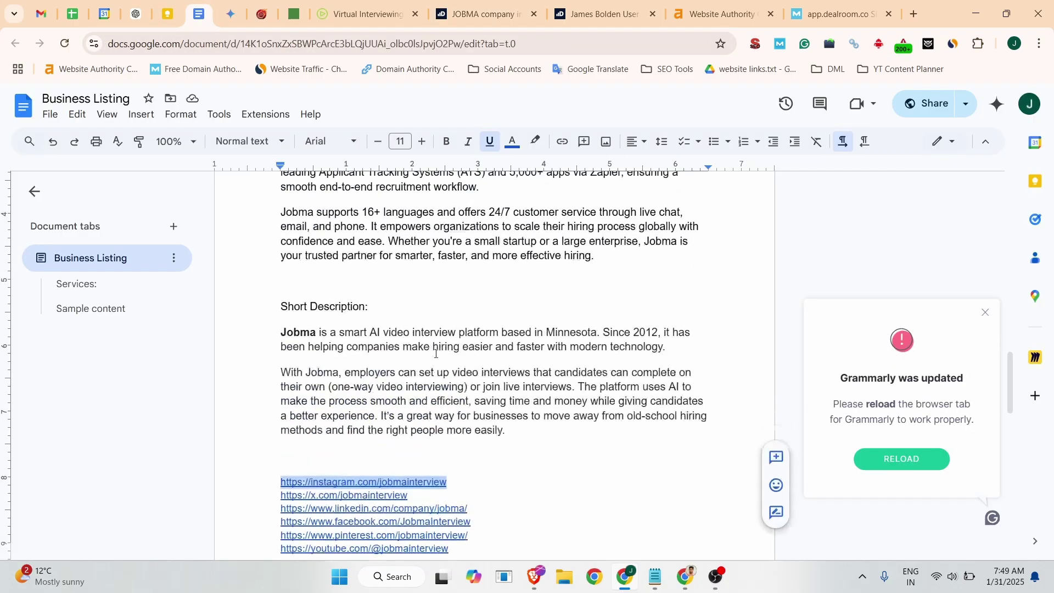
{"action": "left_click", "coordinate": [484, 13]}
{"action": "type", "text": "13911 Ridgedale Drive, Suite 230, Minnetonka, Minnesota 55305, United States"}
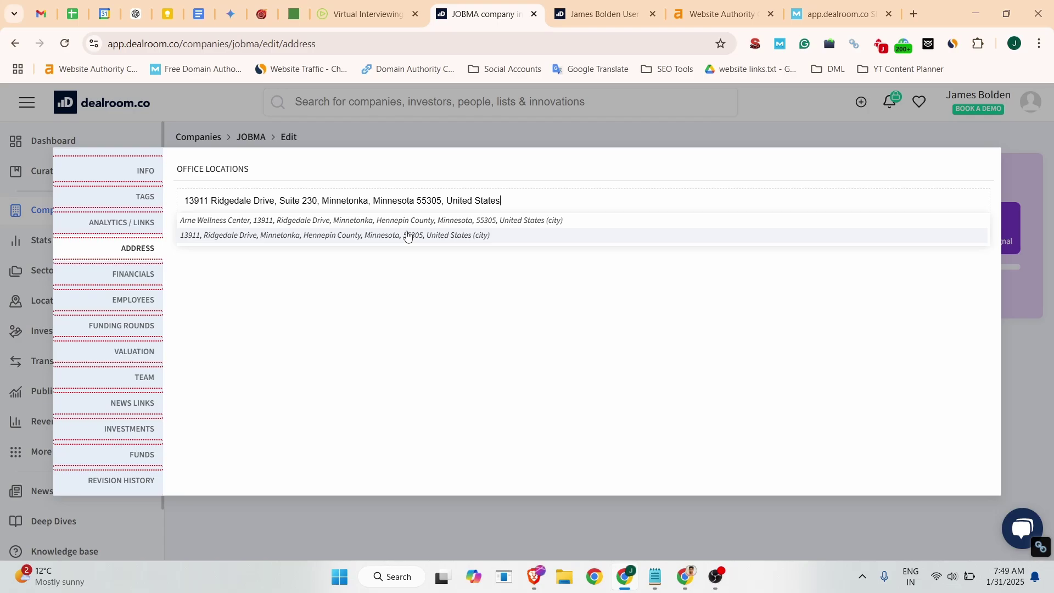
{"action": "left_click", "coordinate": [408, 236]}
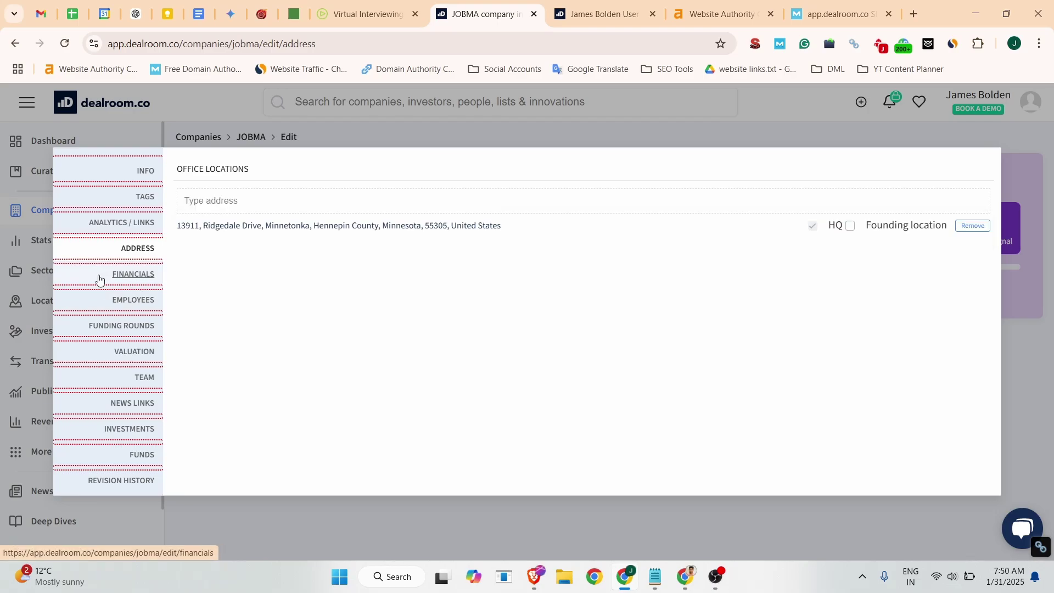
{"action": "left_click", "coordinate": [98, 278]}
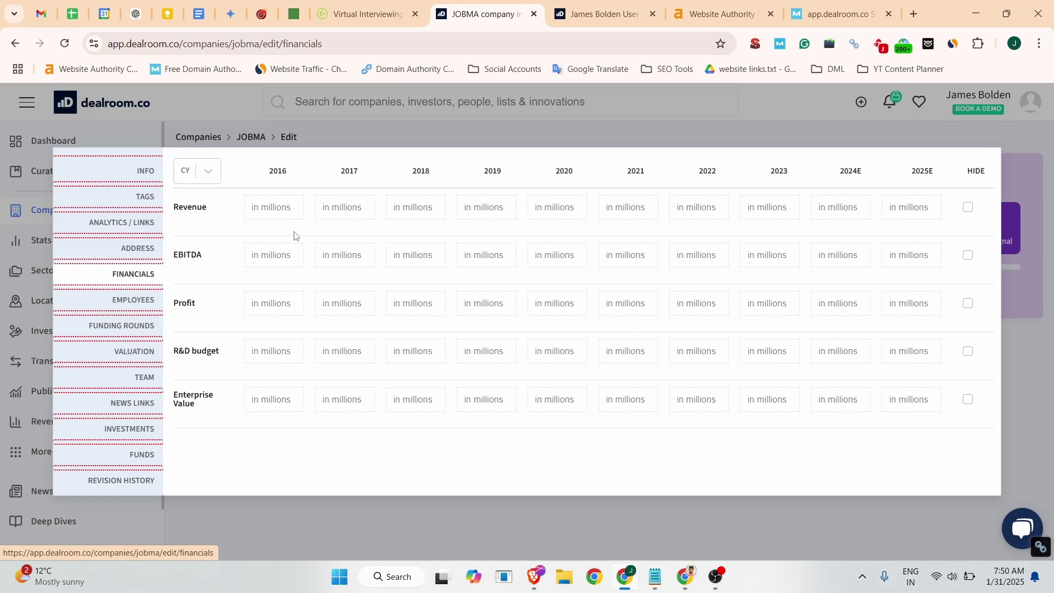
Go through Financials, Employees, Funding rounds, Valuation, Team, News links, Investments, Funds and Revision history.
{"action": "left_click", "coordinate": [268, 208]}
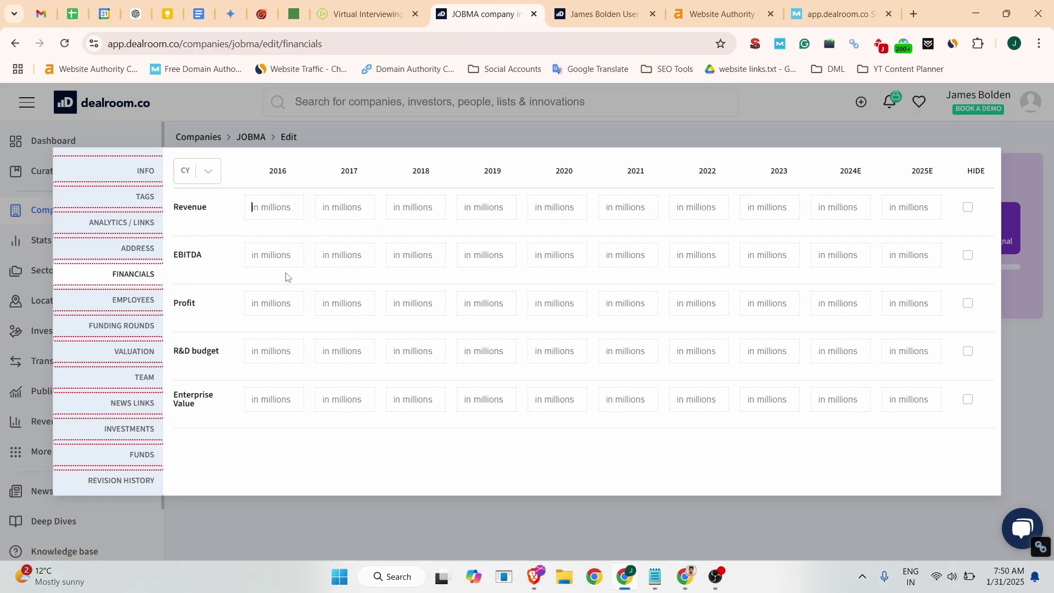
{"action": "left_click", "coordinate": [109, 306]}
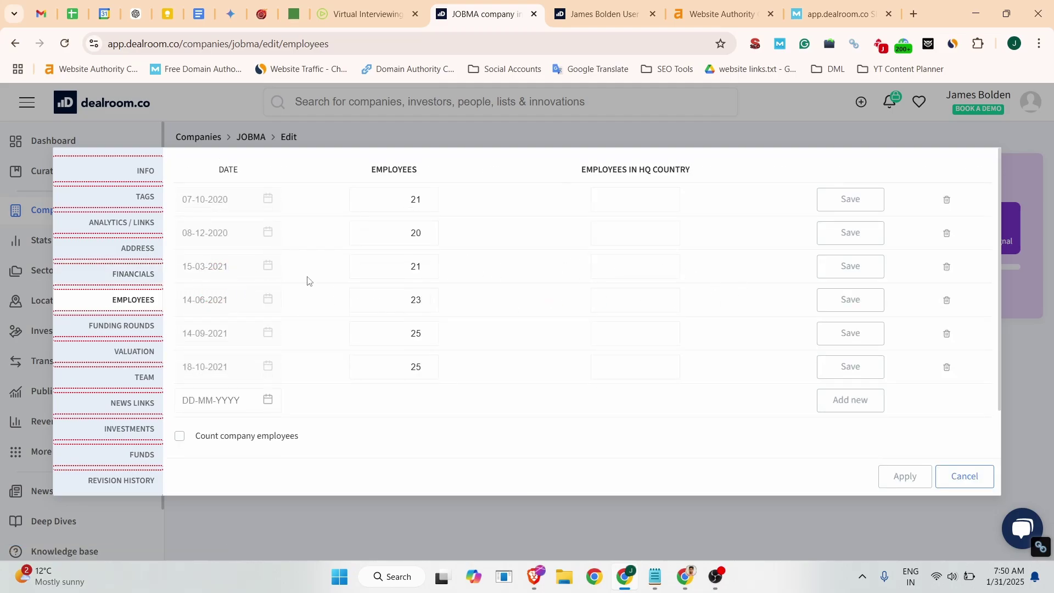
{"action": "scroll", "coordinate": [600, 244], "scroll_direction": "down", "scroll_amount": 2}
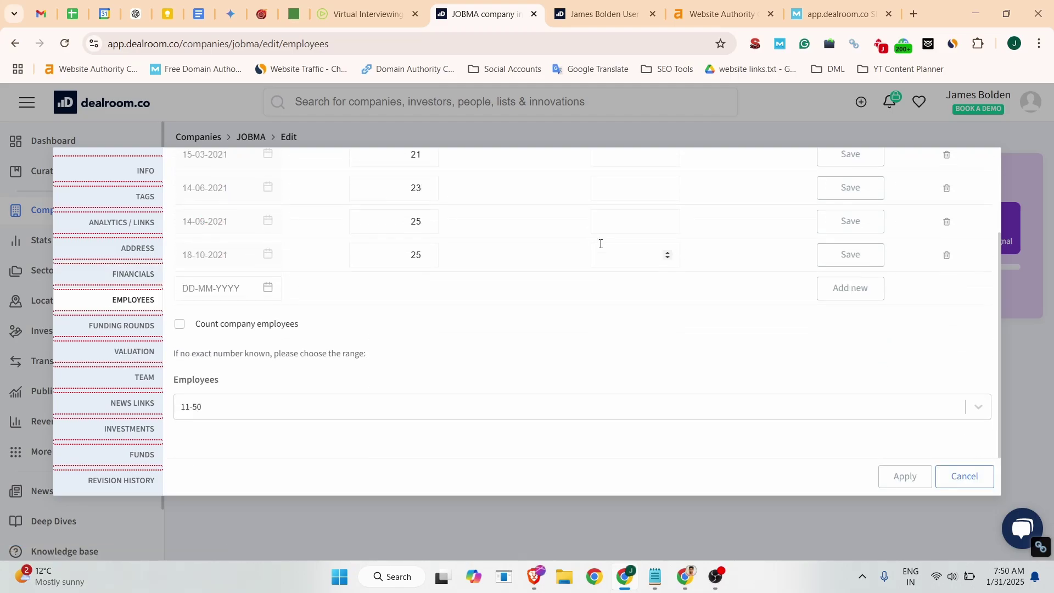
{"action": "left_click", "coordinate": [83, 328]}
{"action": "left_click", "coordinate": [101, 356]}
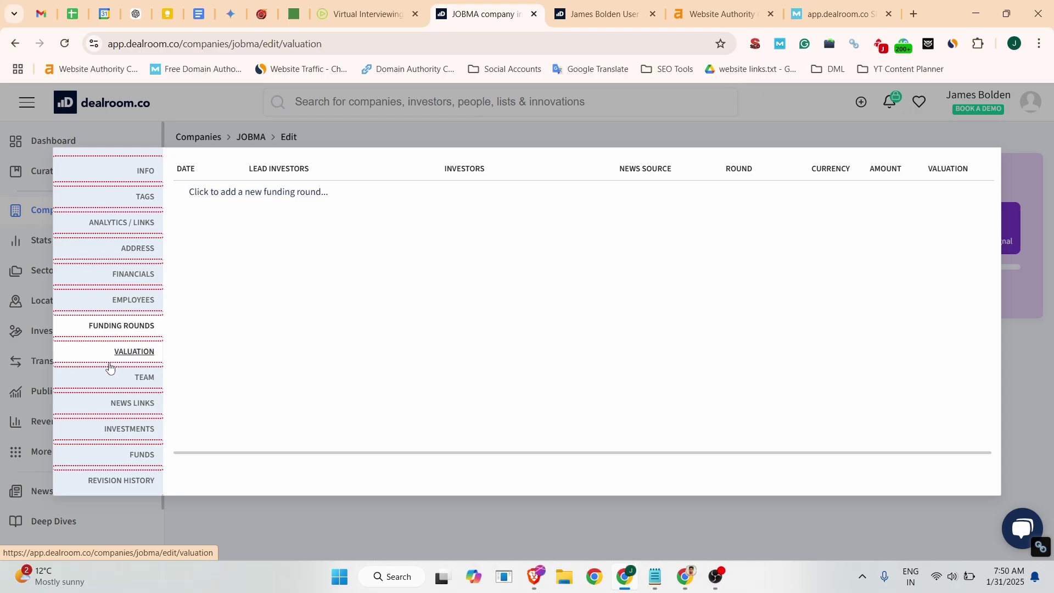
{"action": "left_click", "coordinate": [108, 383]}
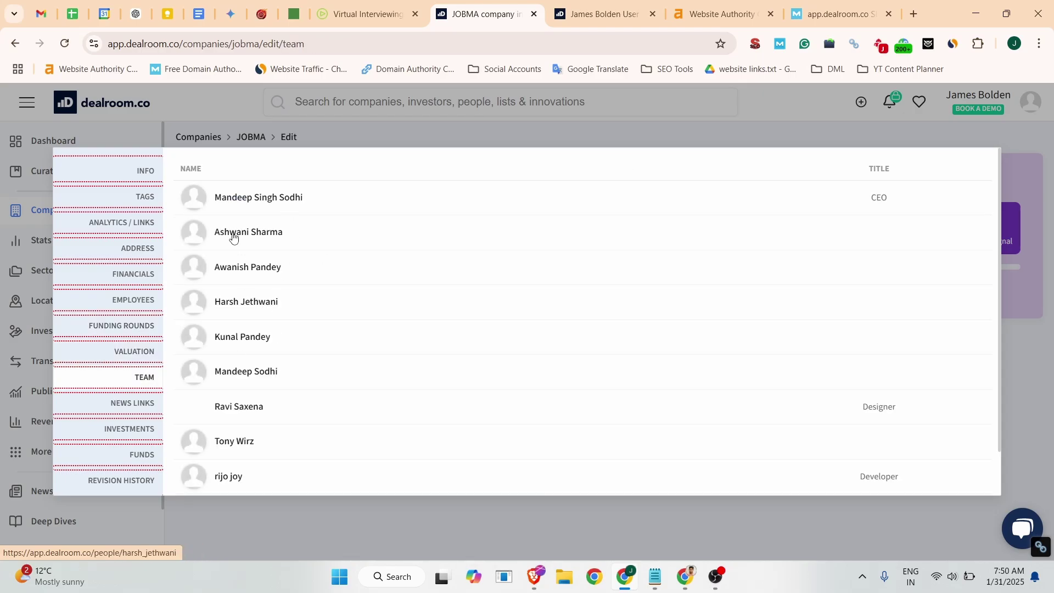
{"action": "scroll", "coordinate": [383, 364], "scroll_direction": "down", "scroll_amount": 2}
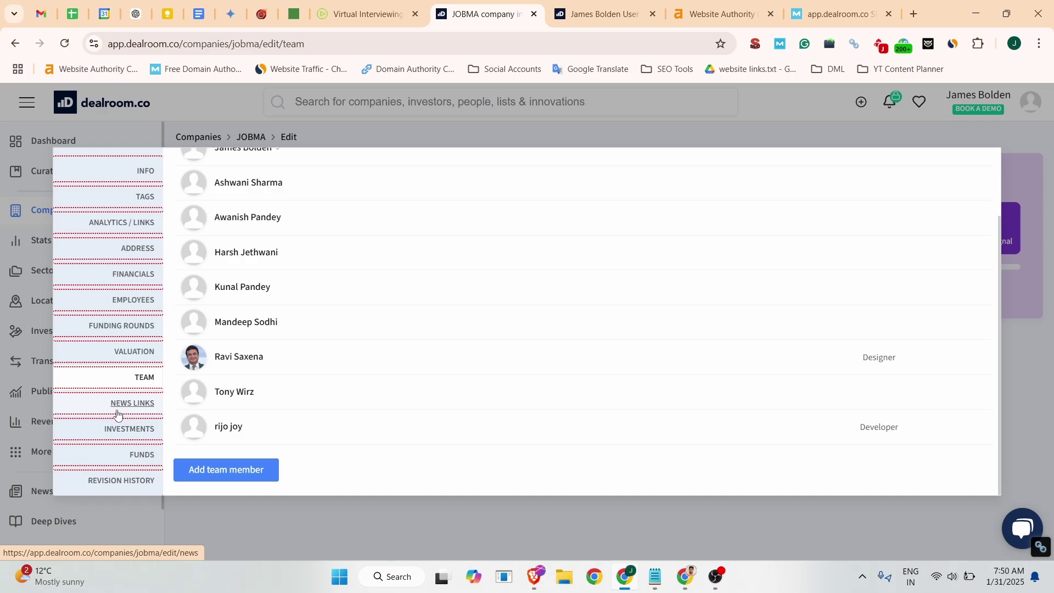
{"action": "left_click", "coordinate": [97, 407]}
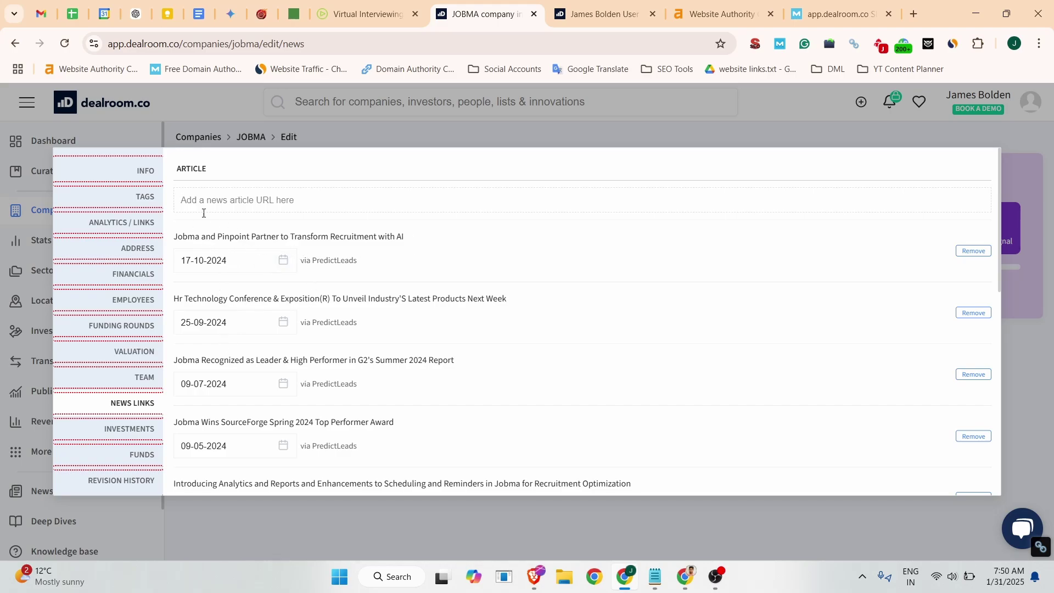
{"action": "left_click", "coordinate": [78, 433]}
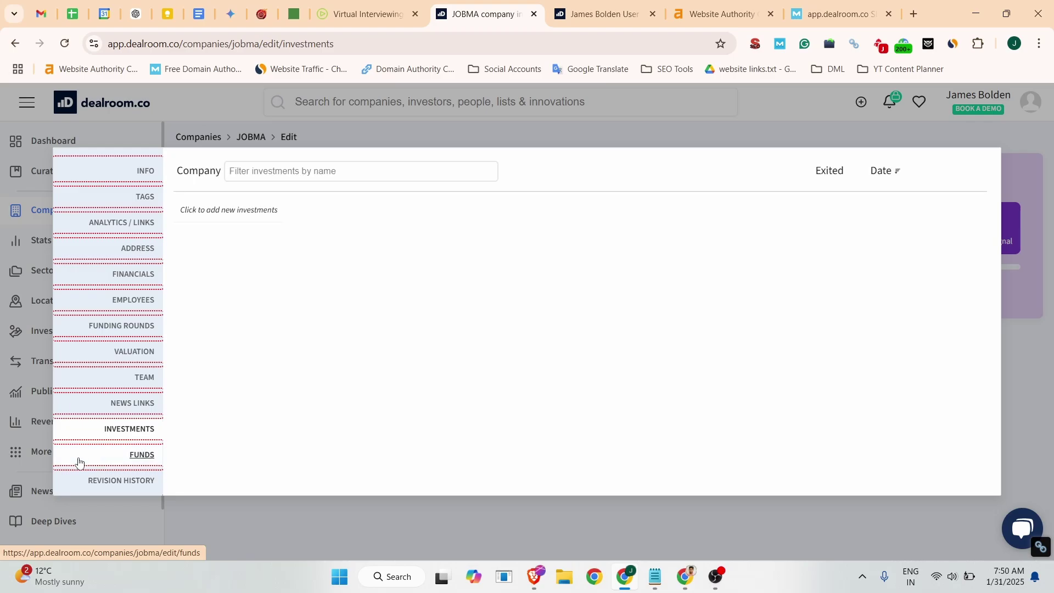
{"action": "left_click", "coordinate": [79, 463]}
{"action": "left_click", "coordinate": [80, 481]}
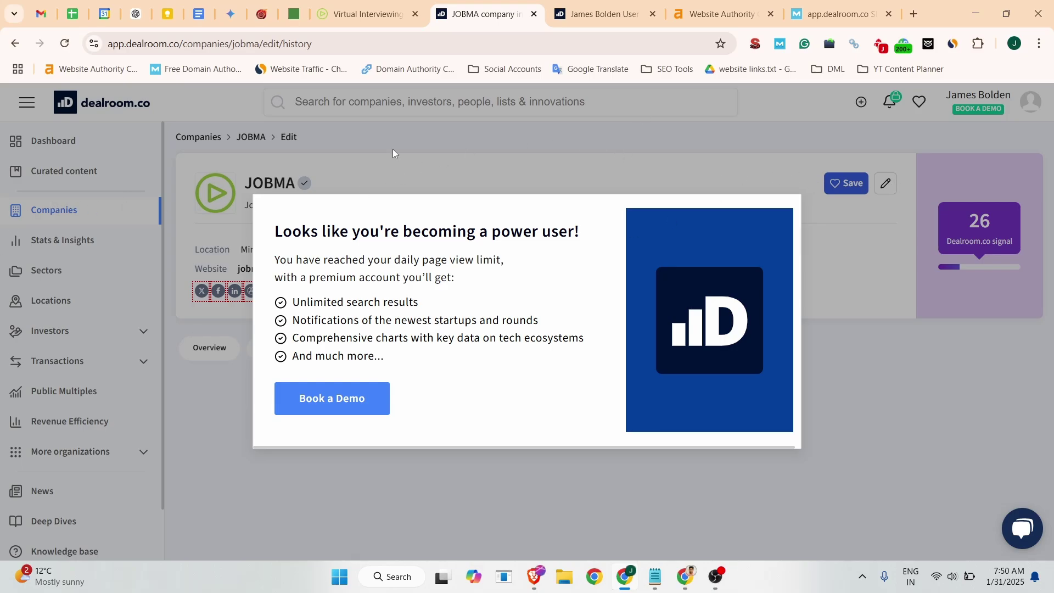
Reload past the page-limit popup and strip 'edit/history' from the URL to load JOBMA's page.
{"action": "key", "text": "F5"}
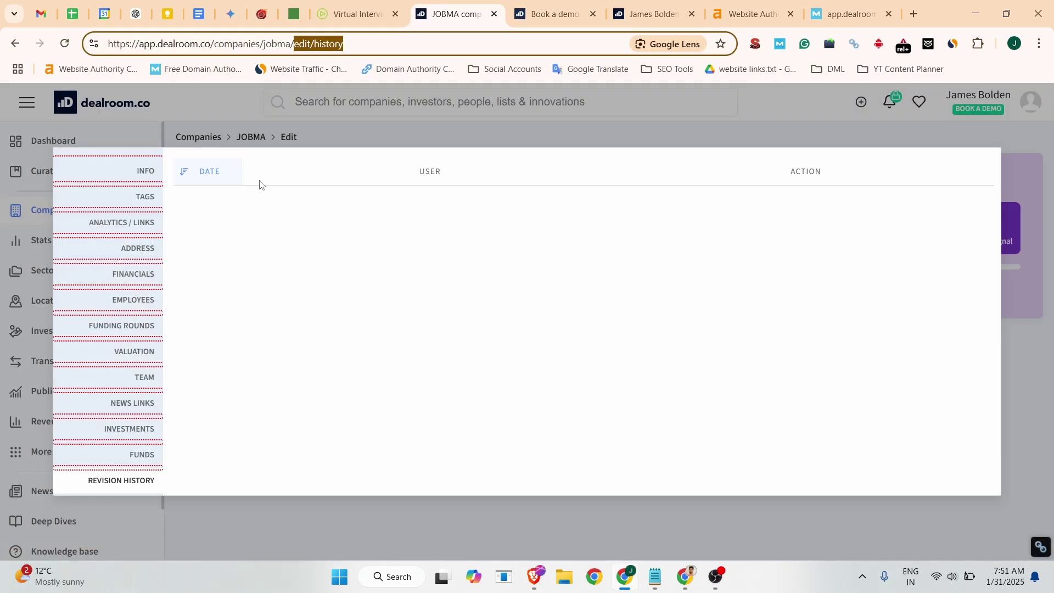
{"action": "left_click_drag", "start_coordinate": [295, 43], "coordinate": [75, 42]}
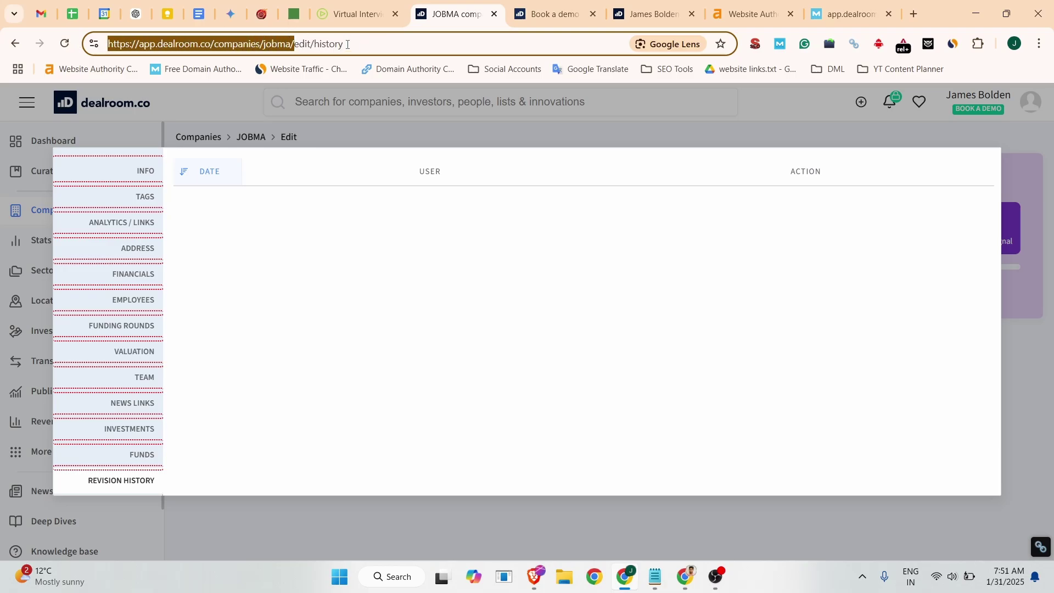
{"action": "left_click", "coordinate": [305, 45]}
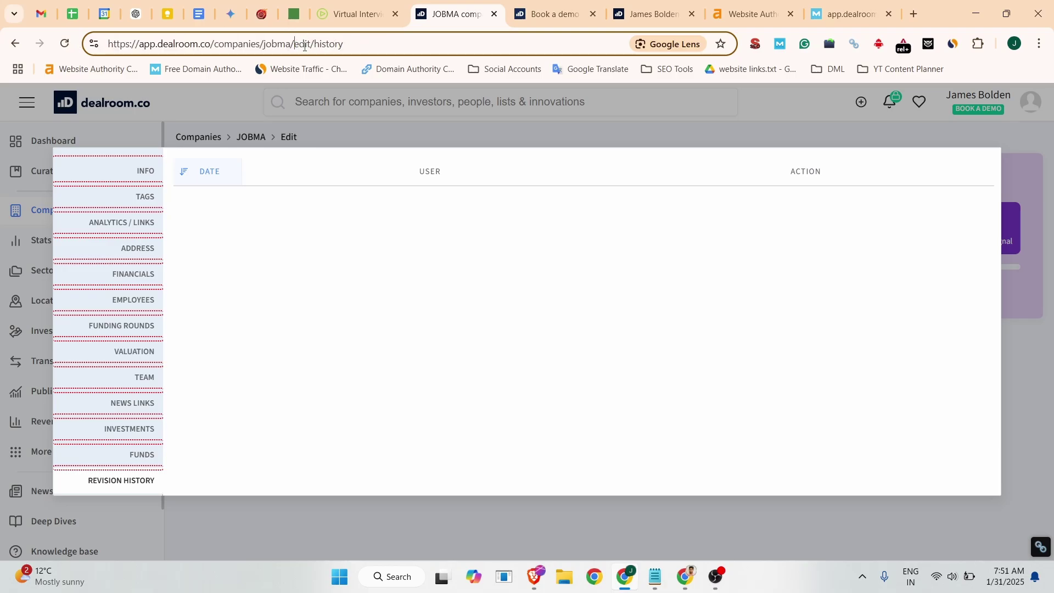
{"action": "left_click_drag", "start_coordinate": [294, 44], "coordinate": [357, 47]}
{"action": "key", "text": "BackSpace"}
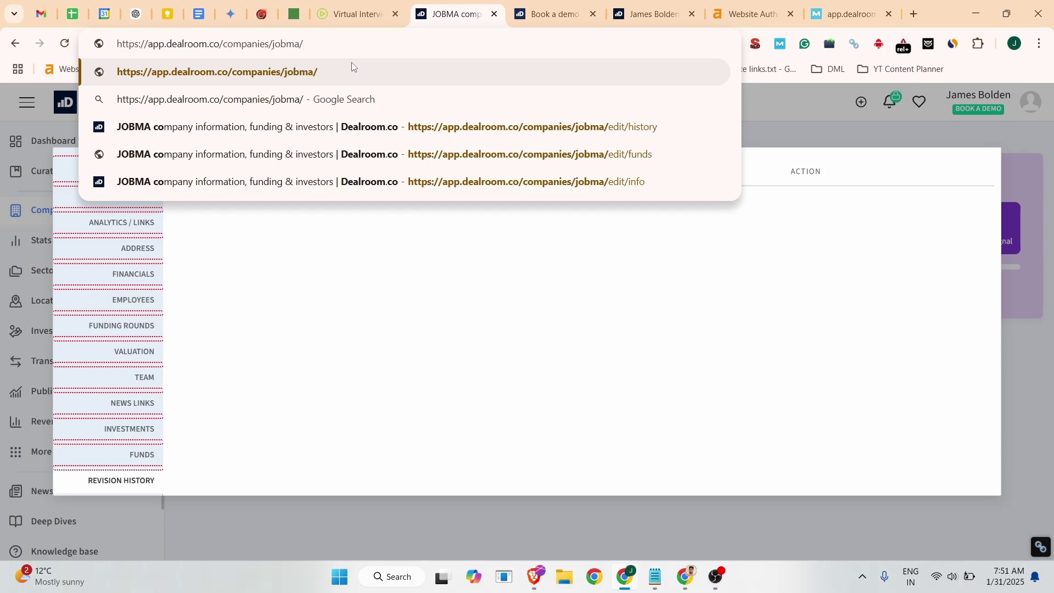
{"action": "left_click", "coordinate": [352, 67]}
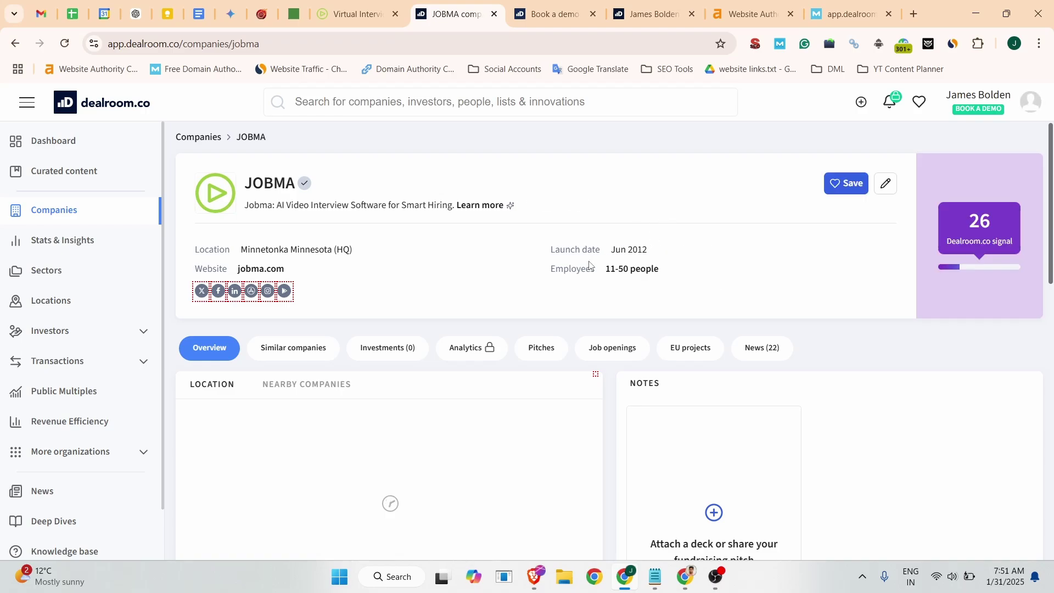
{"action": "right_click", "coordinate": [252, 273]}
{"action": "left_click", "coordinate": [278, 396]}
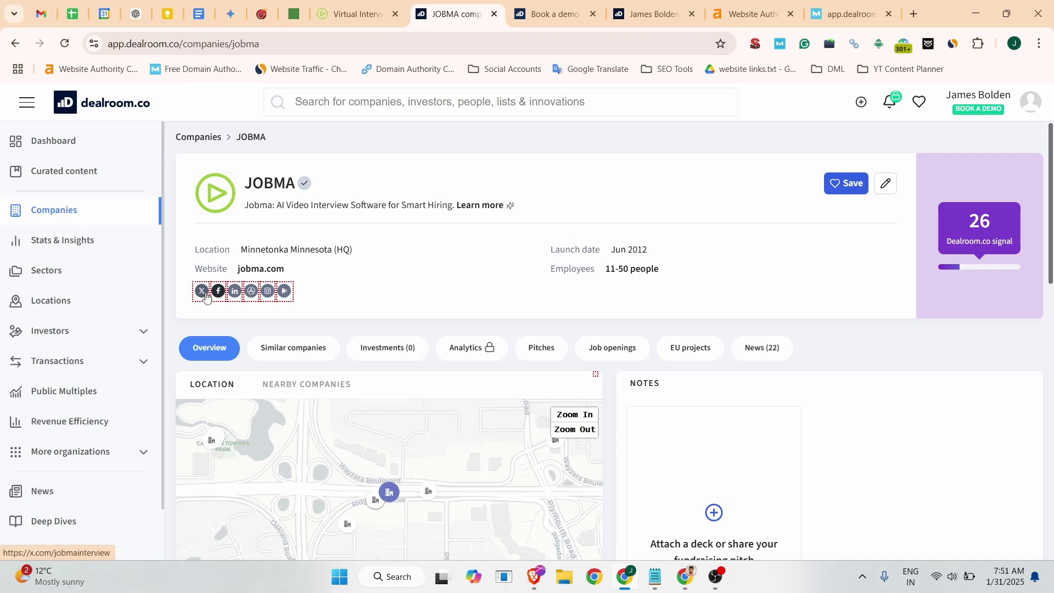
{"action": "key", "text": "ctrl+shift+i"}
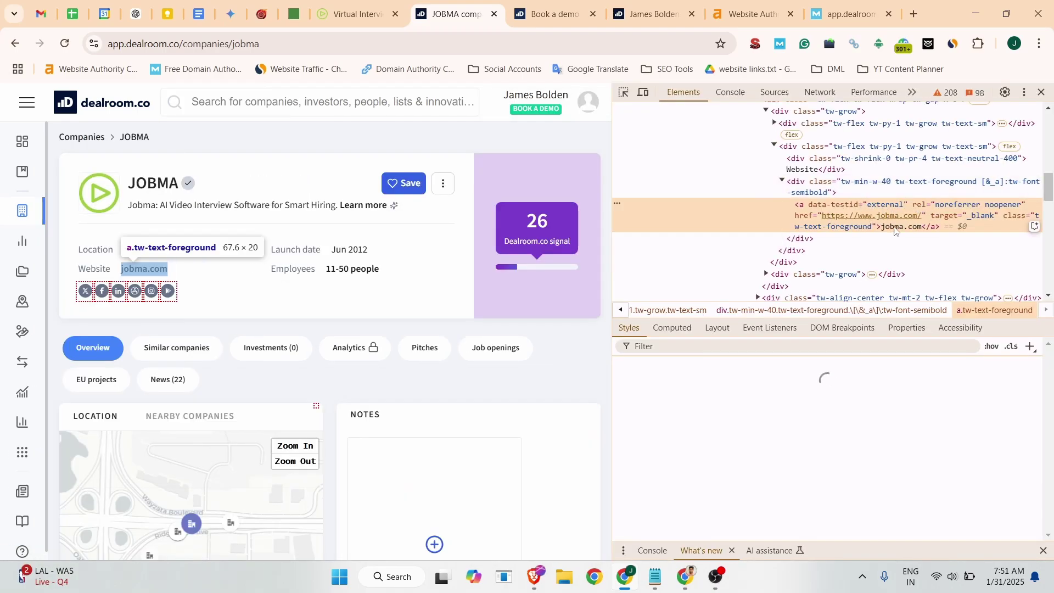
{"action": "left_click", "coordinate": [1046, 95]}
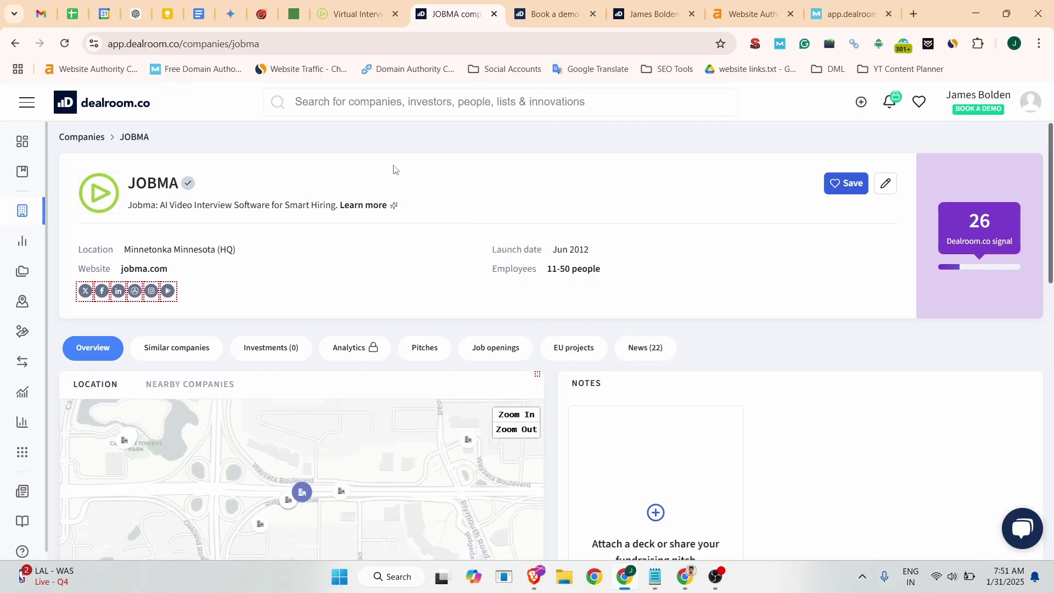